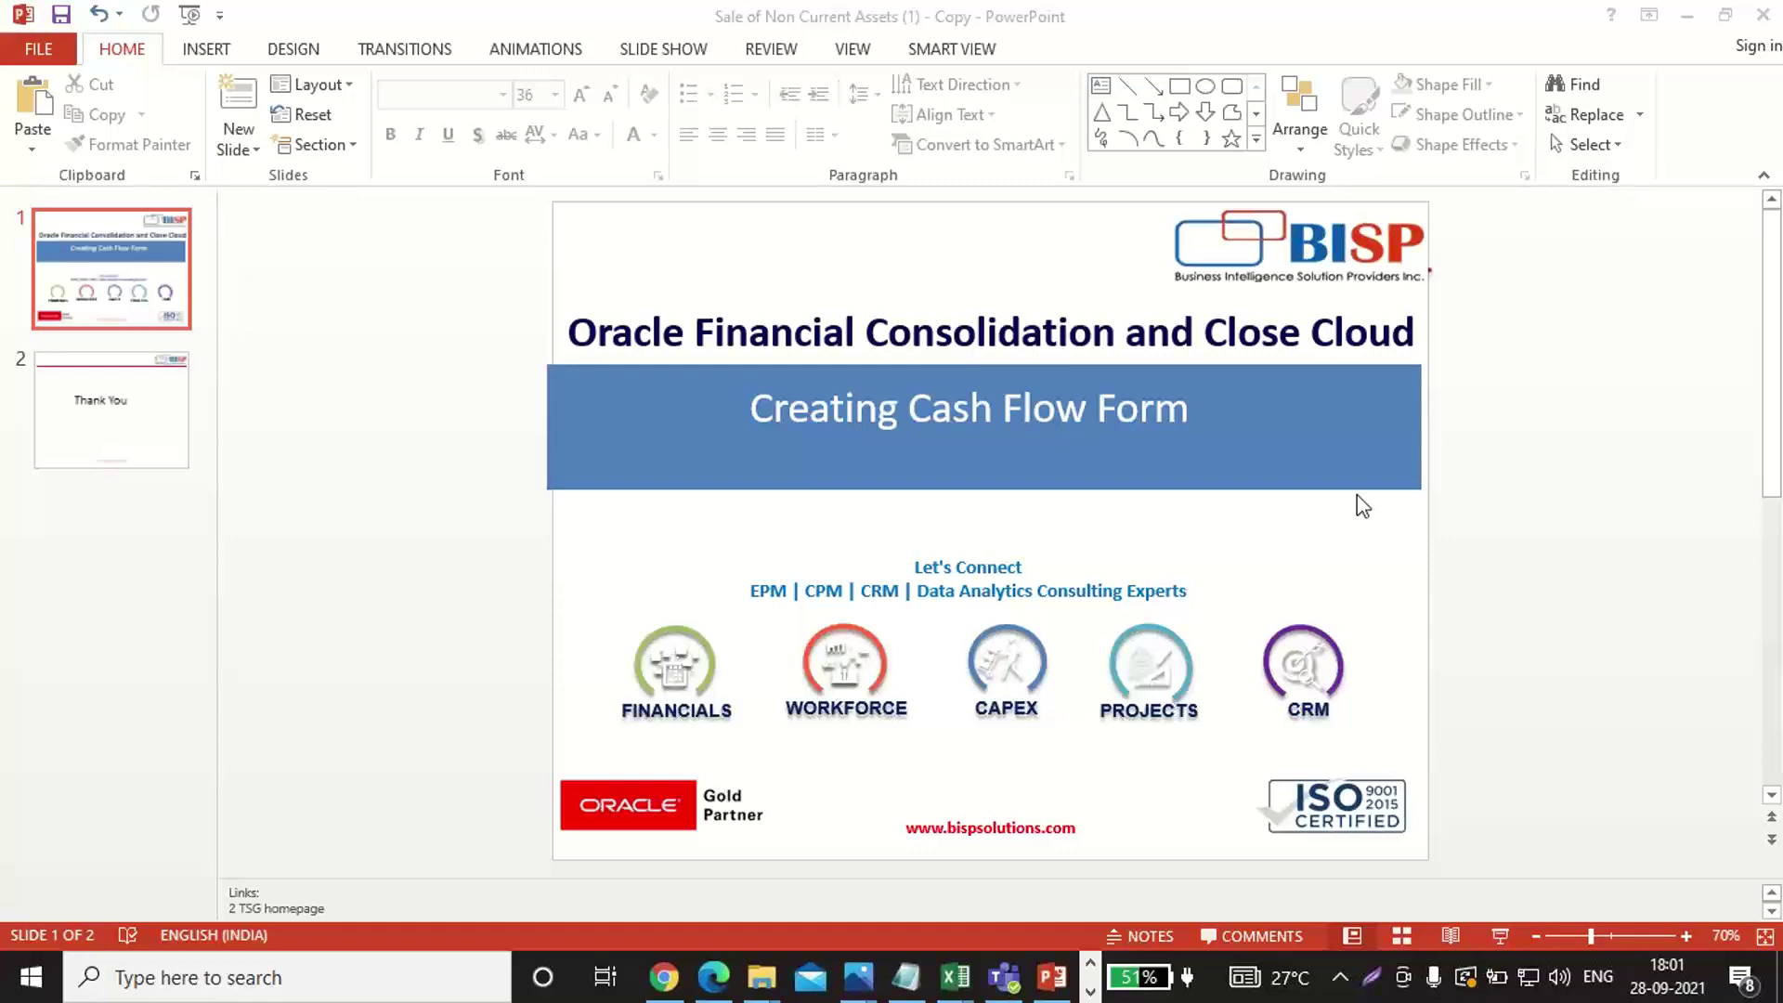
From the EPM home page, go to Create and Manage > Forms and select the cashflow form.
{"action": "left_click", "coordinate": [663, 978]}
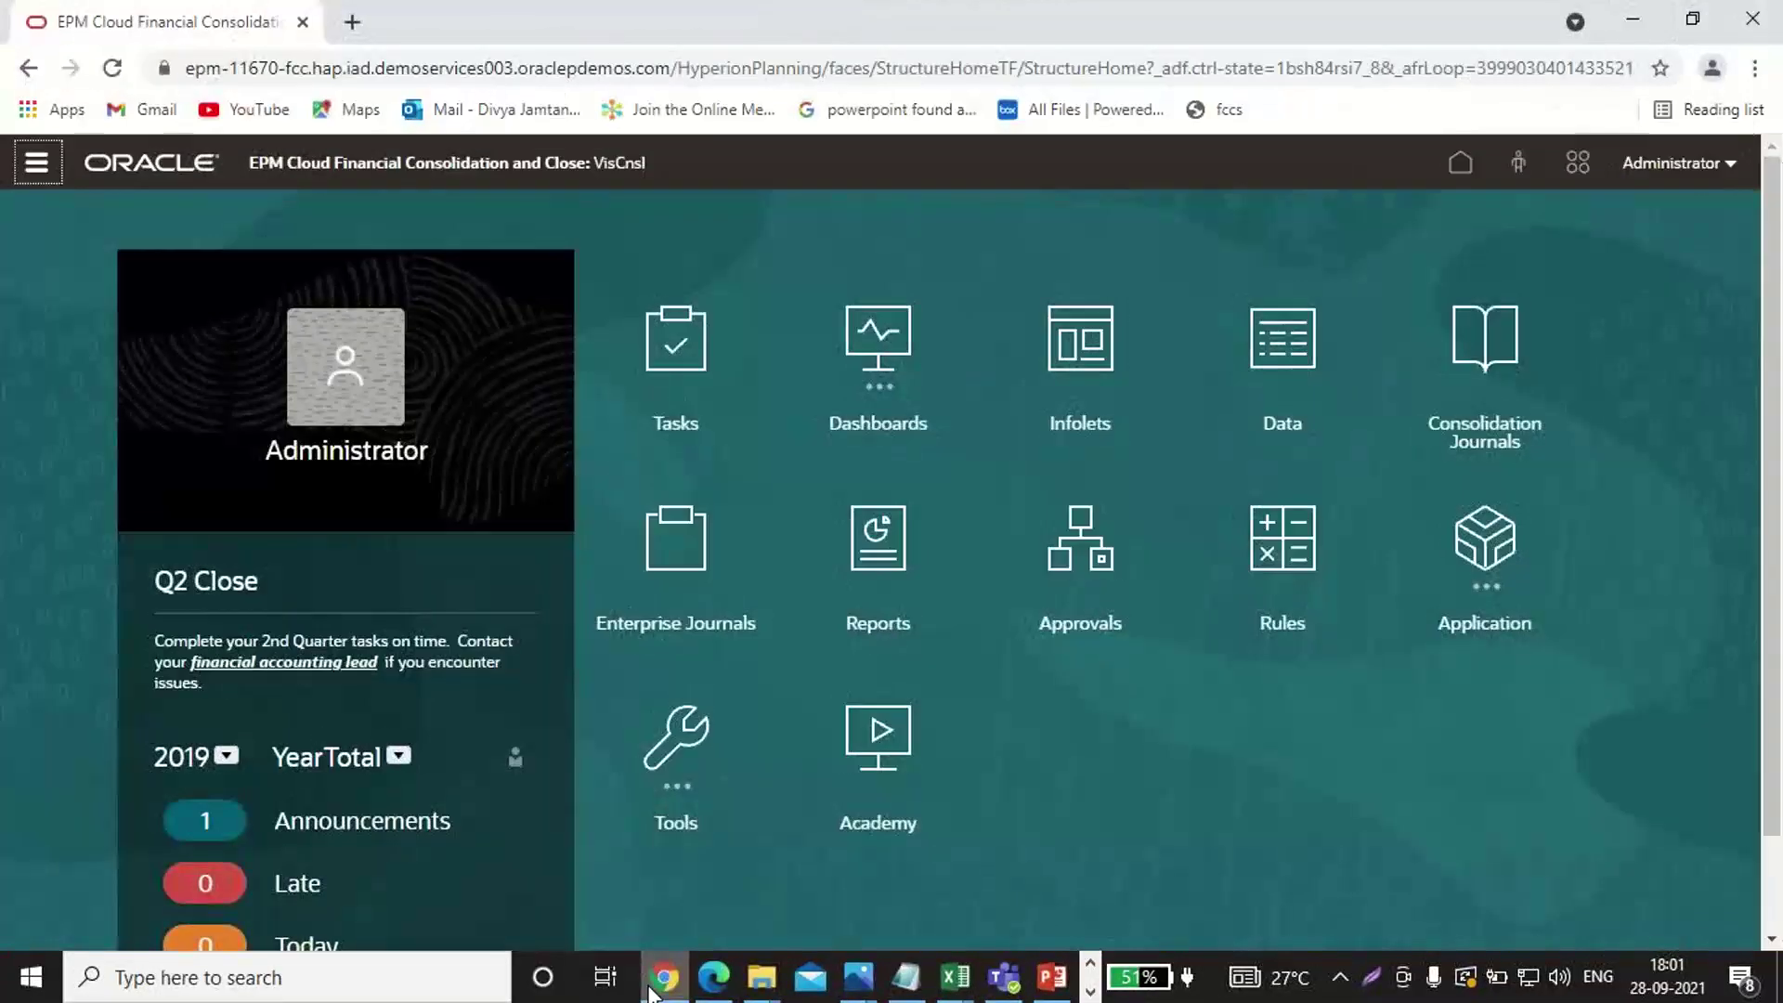
{"action": "left_click", "coordinate": [36, 163]}
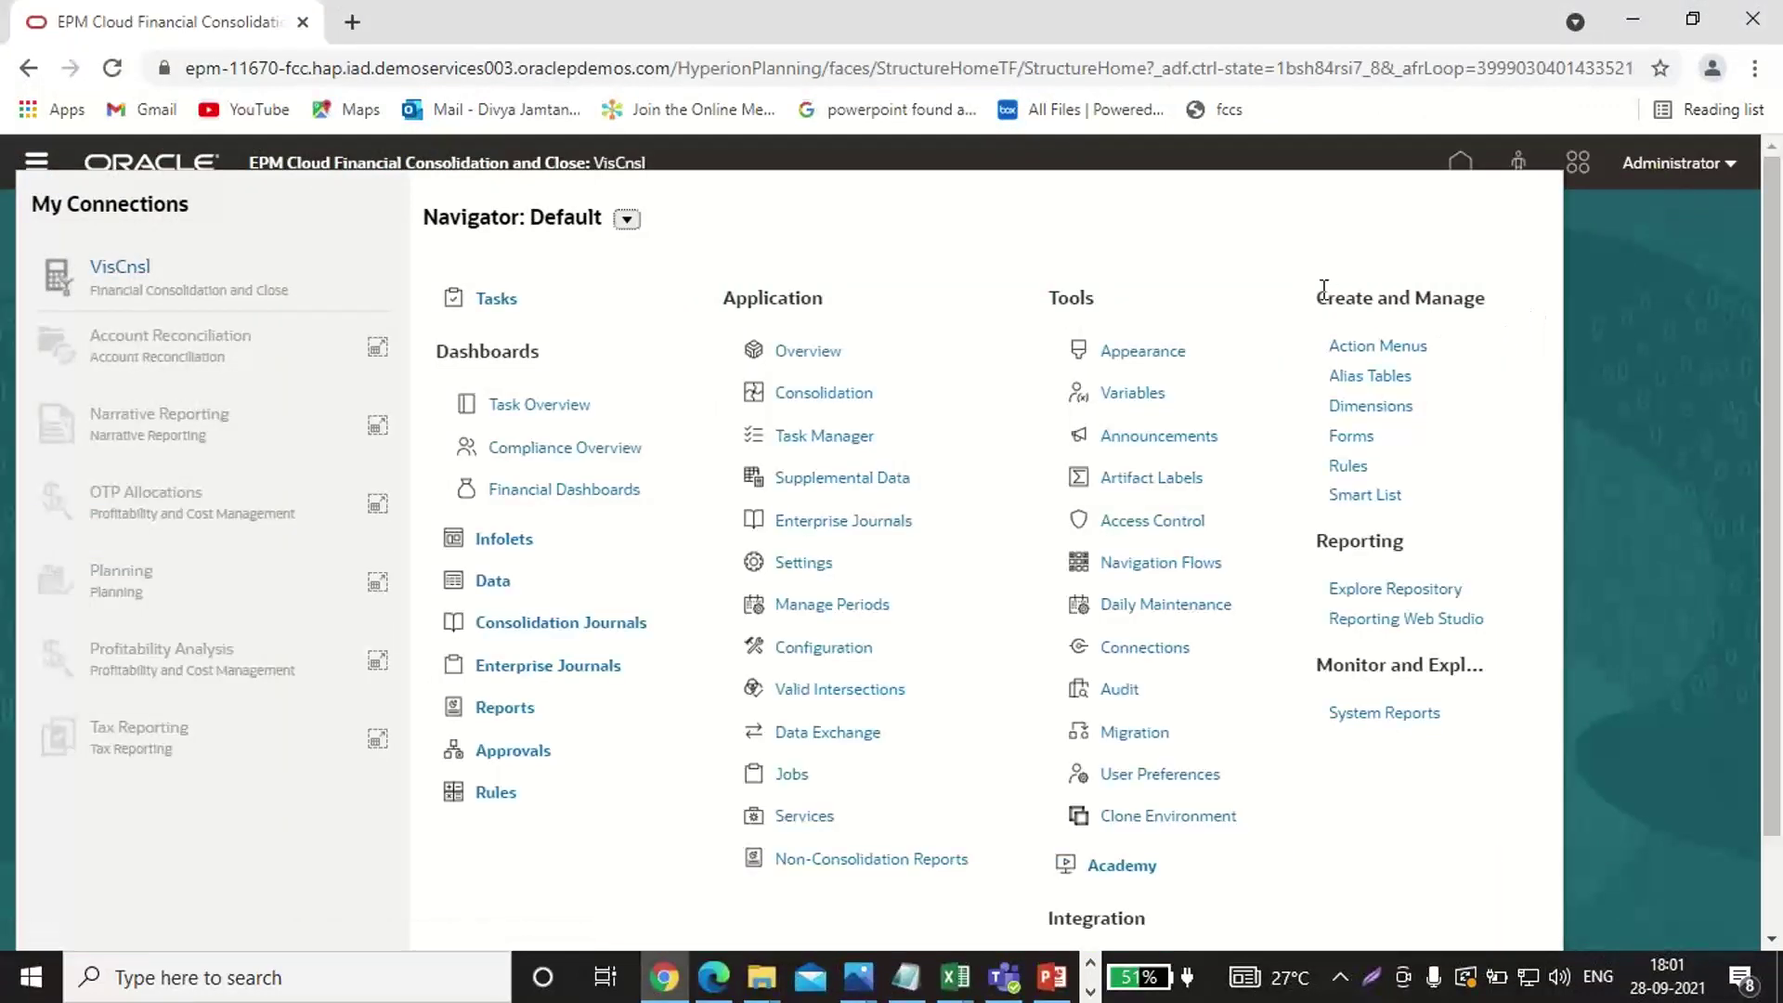
{"action": "left_click", "coordinate": [1349, 436]}
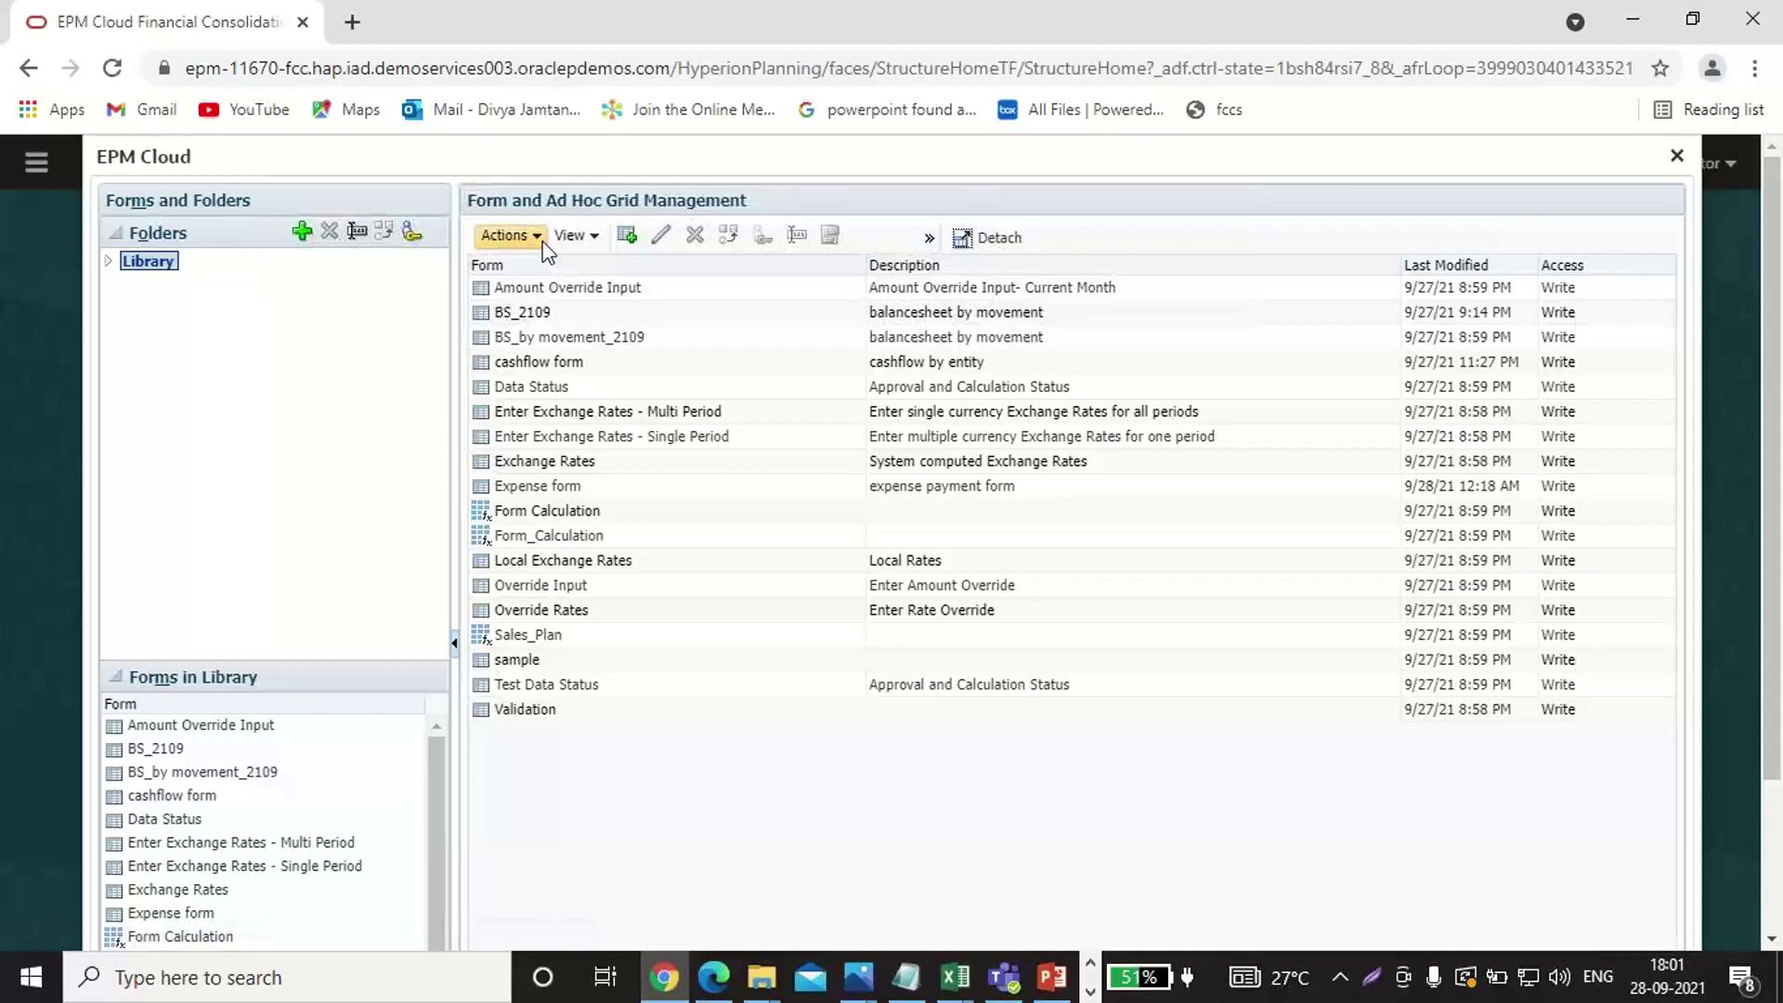
{"action": "left_click", "coordinate": [542, 244]}
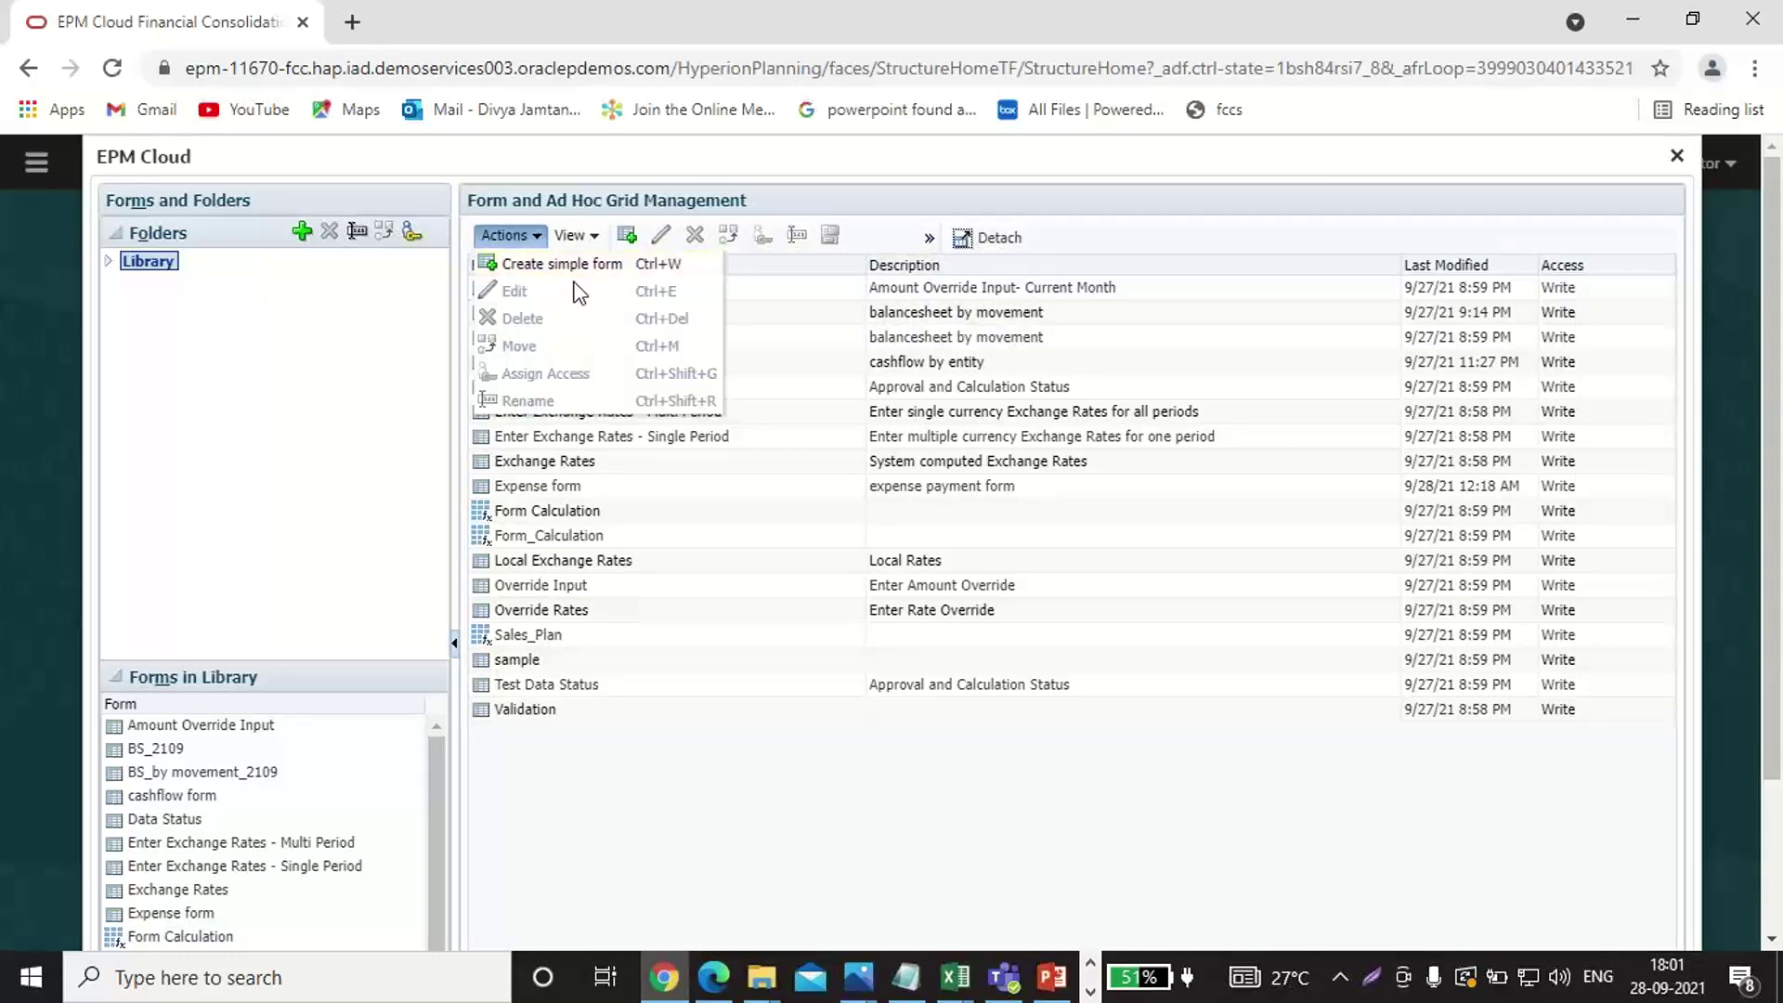
{"action": "left_click", "coordinate": [790, 871]}
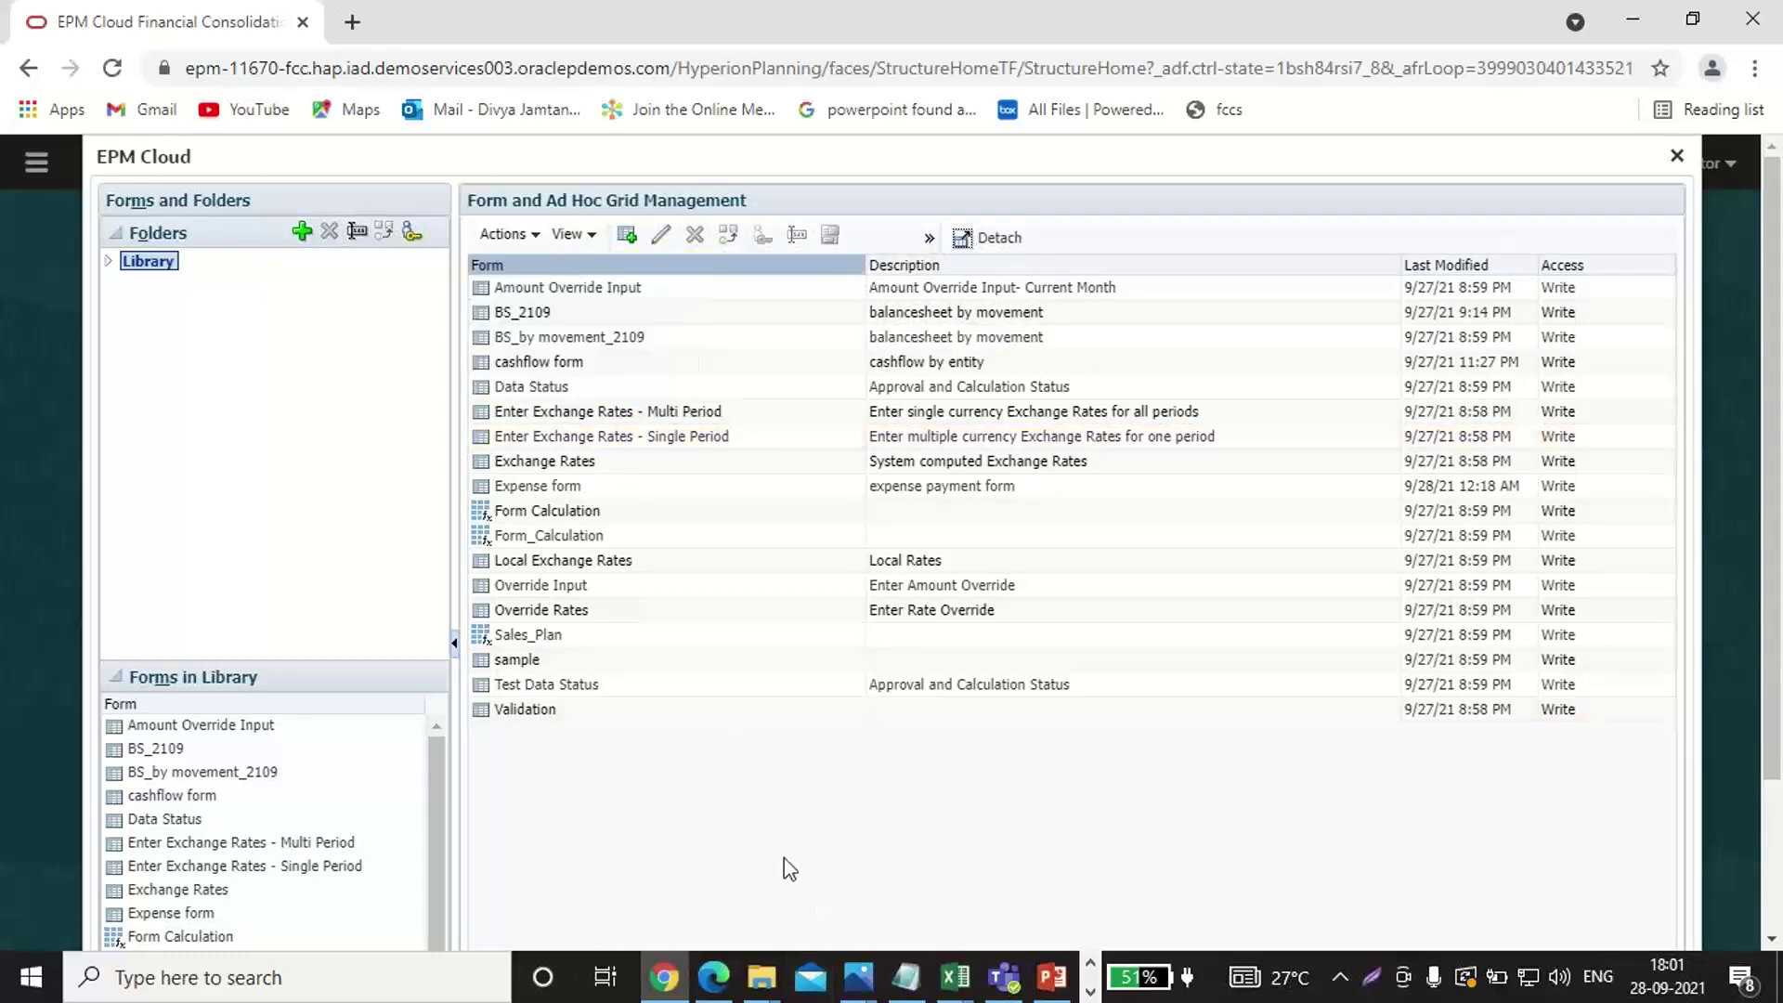
{"action": "left_click", "coordinate": [542, 361]}
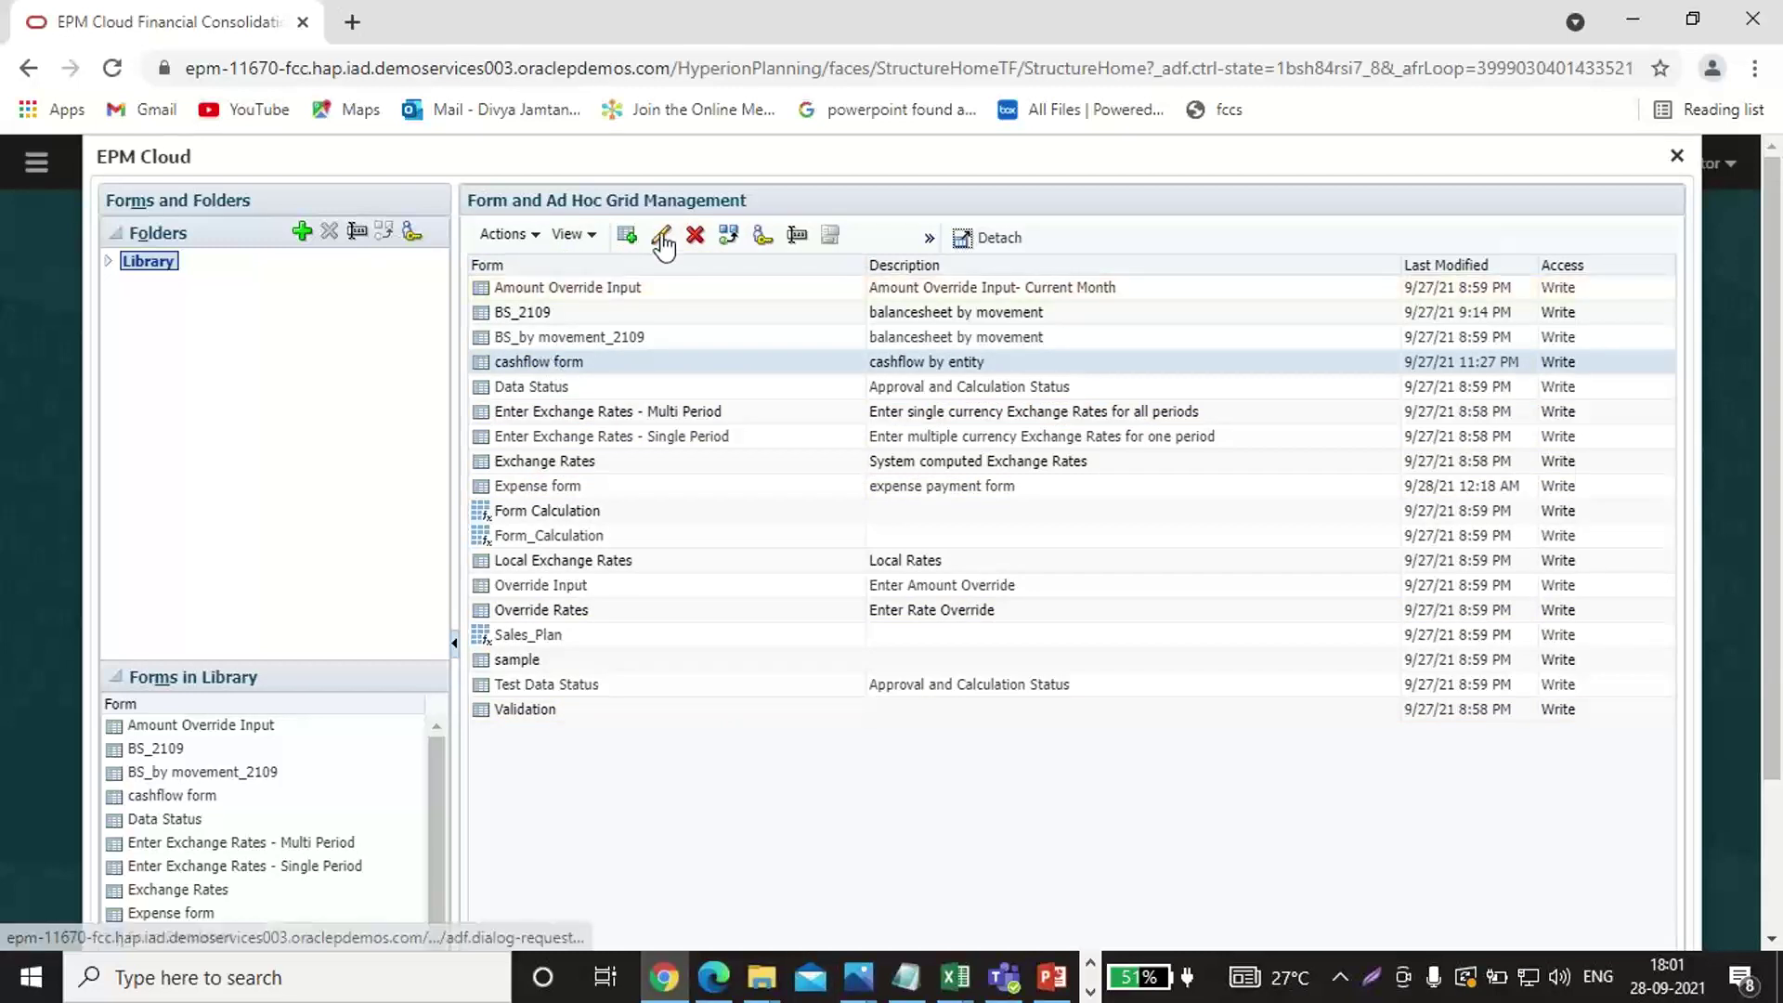
Edit the cashflow form and scroll its Layout tab through Point of View, Page and Rows.
{"action": "left_click", "coordinate": [662, 240]}
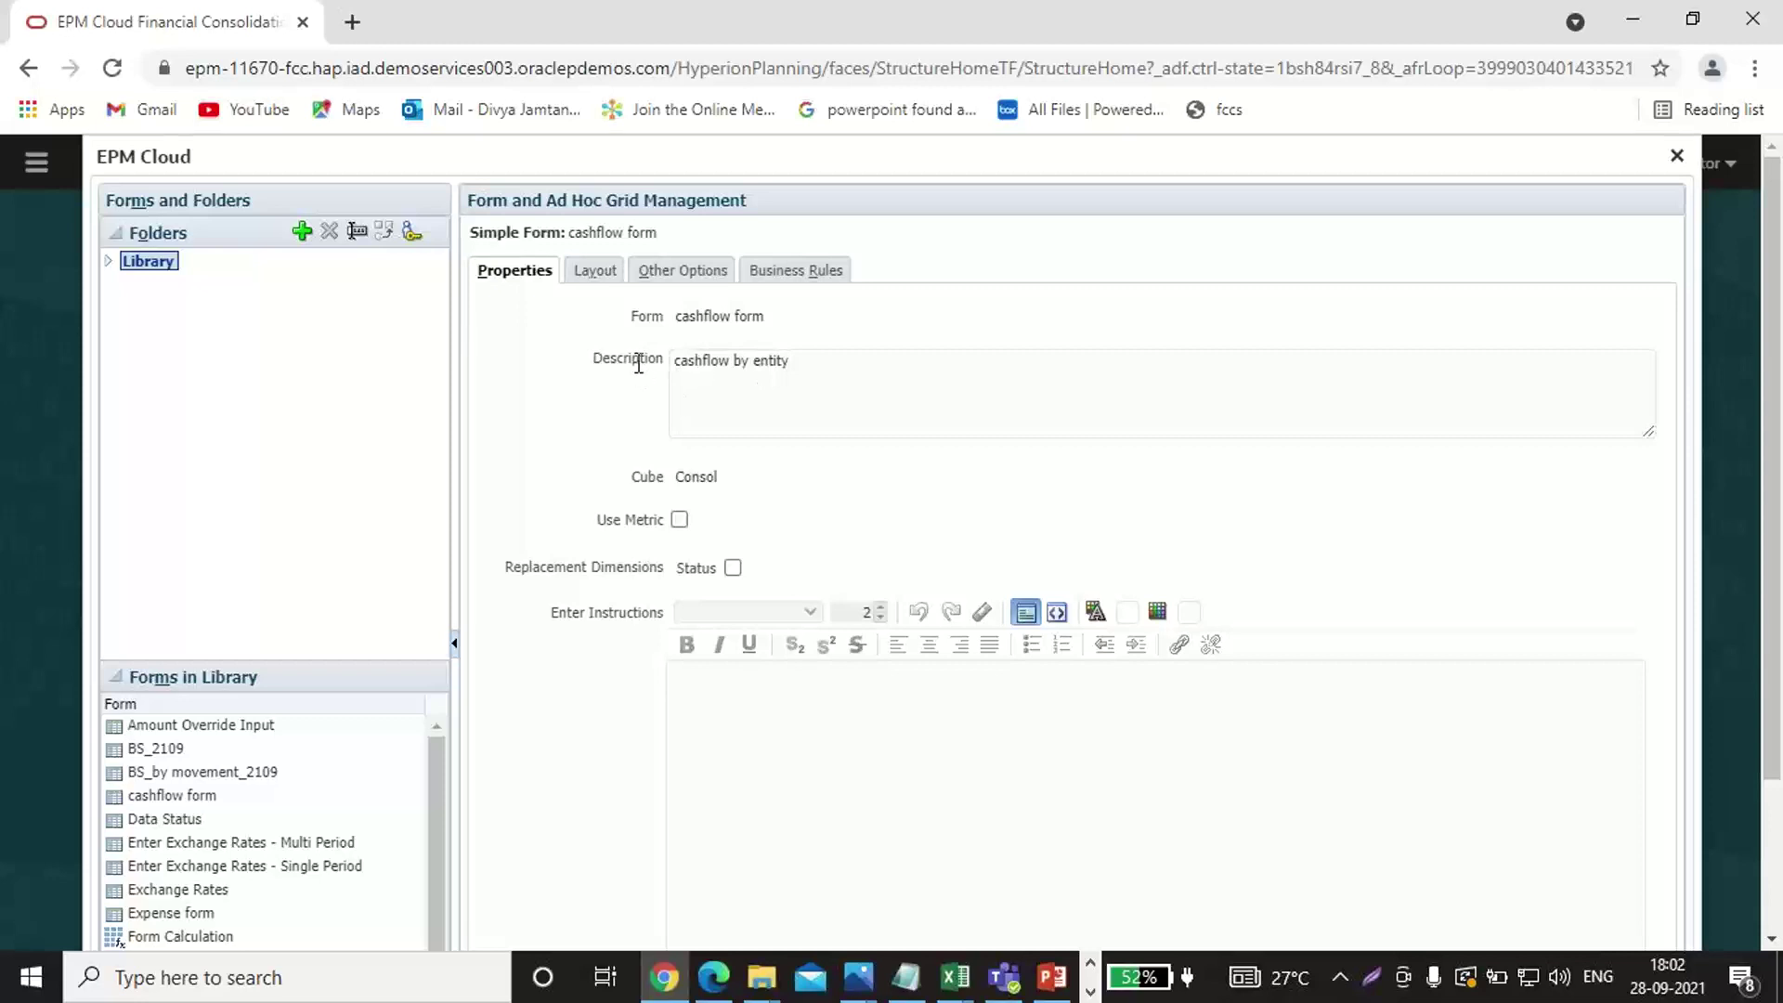
{"action": "left_click", "coordinate": [613, 262]}
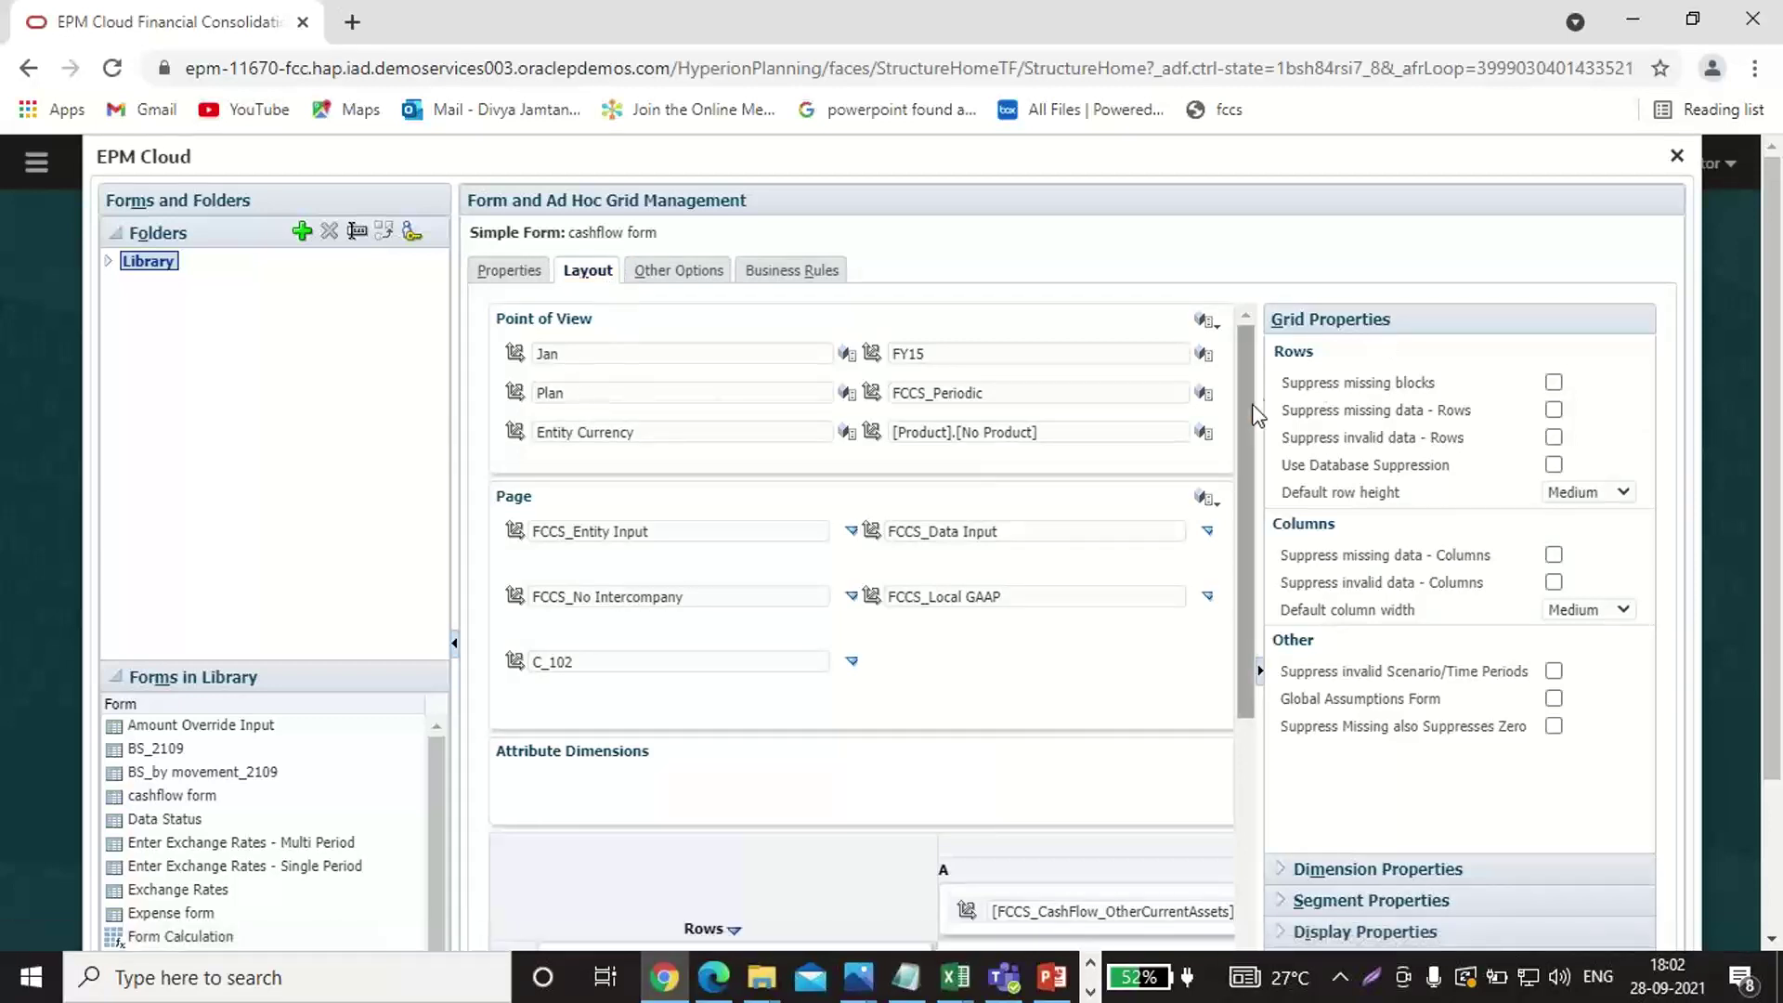
{"action": "left_click_drag", "start_coordinate": [1251, 413], "coordinate": [1246, 695]}
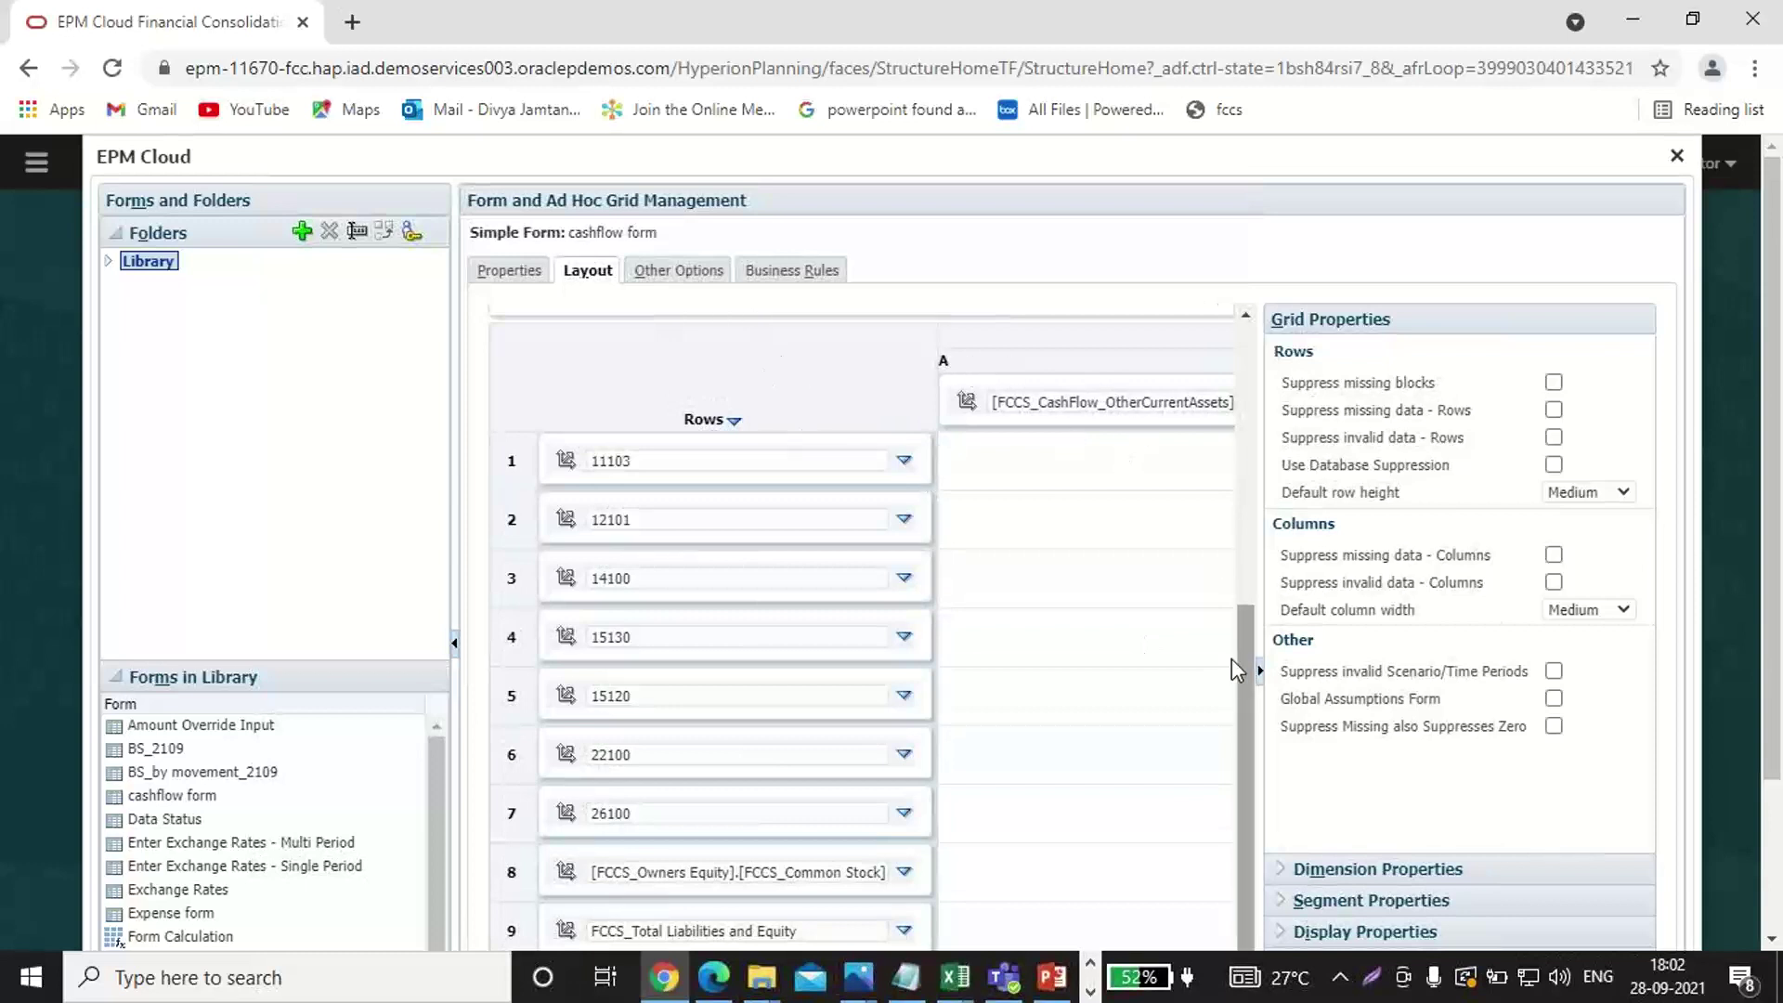
{"action": "left_click_drag", "start_coordinate": [1245, 634], "coordinate": [1241, 308]}
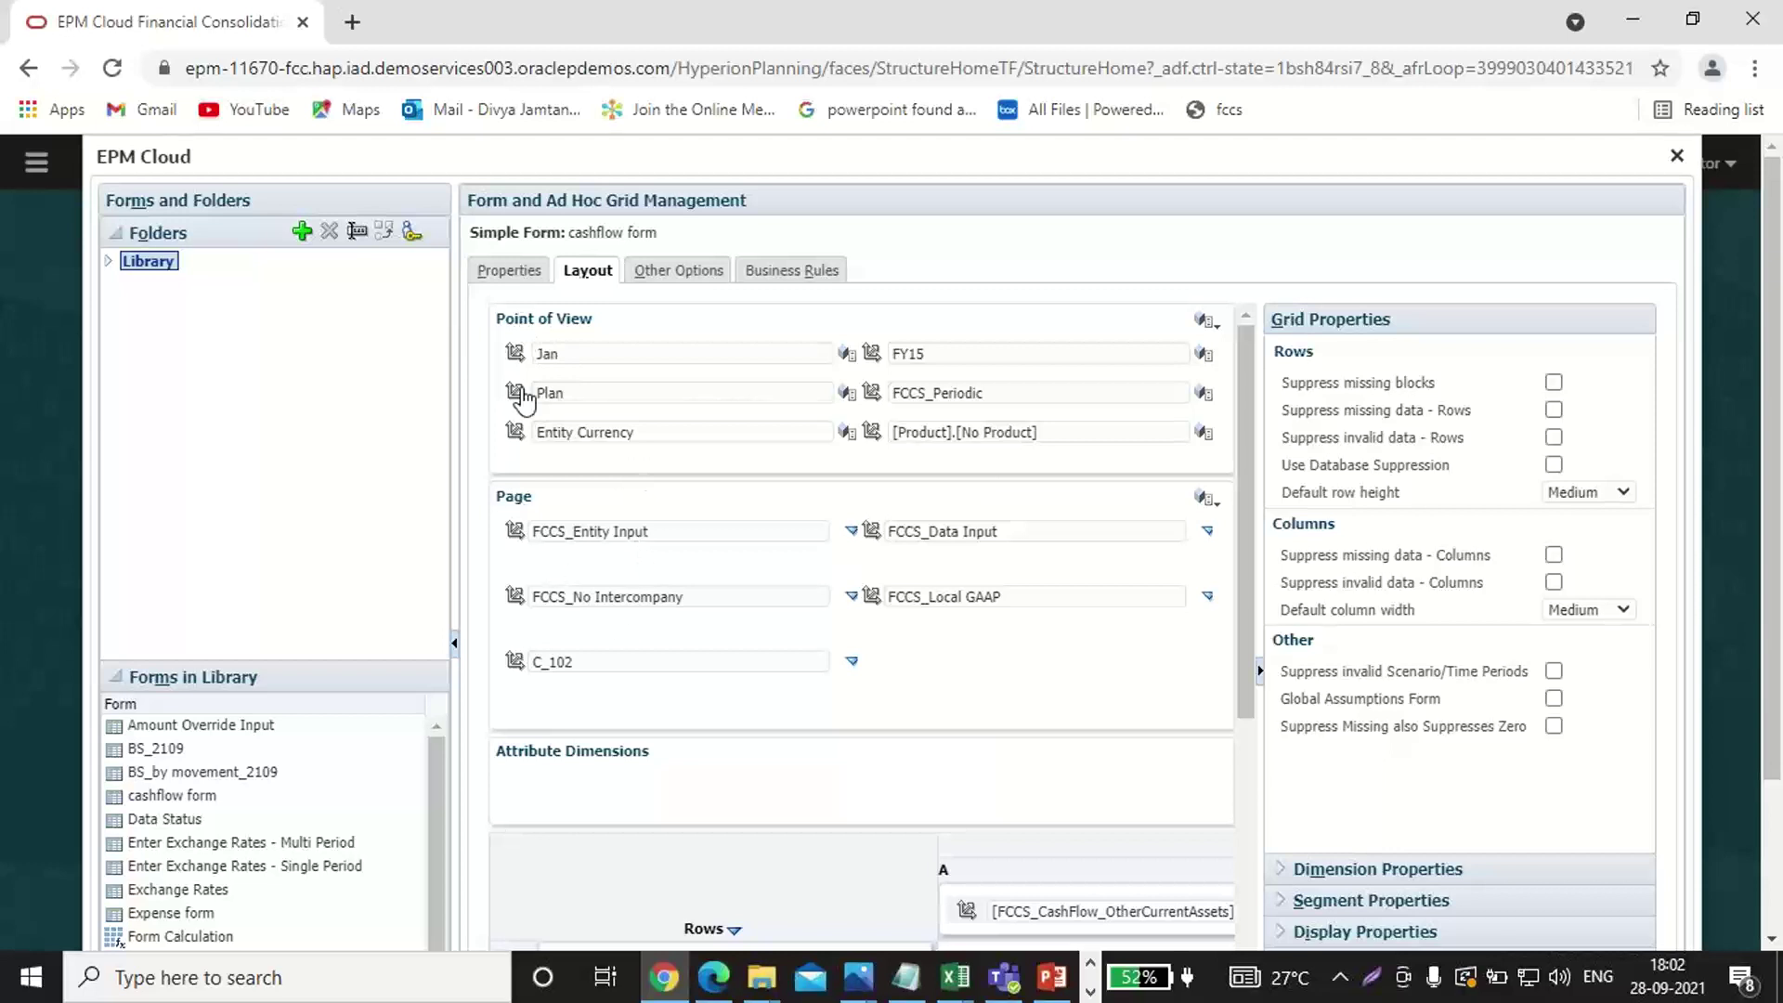
{"action": "left_click", "coordinate": [588, 359]}
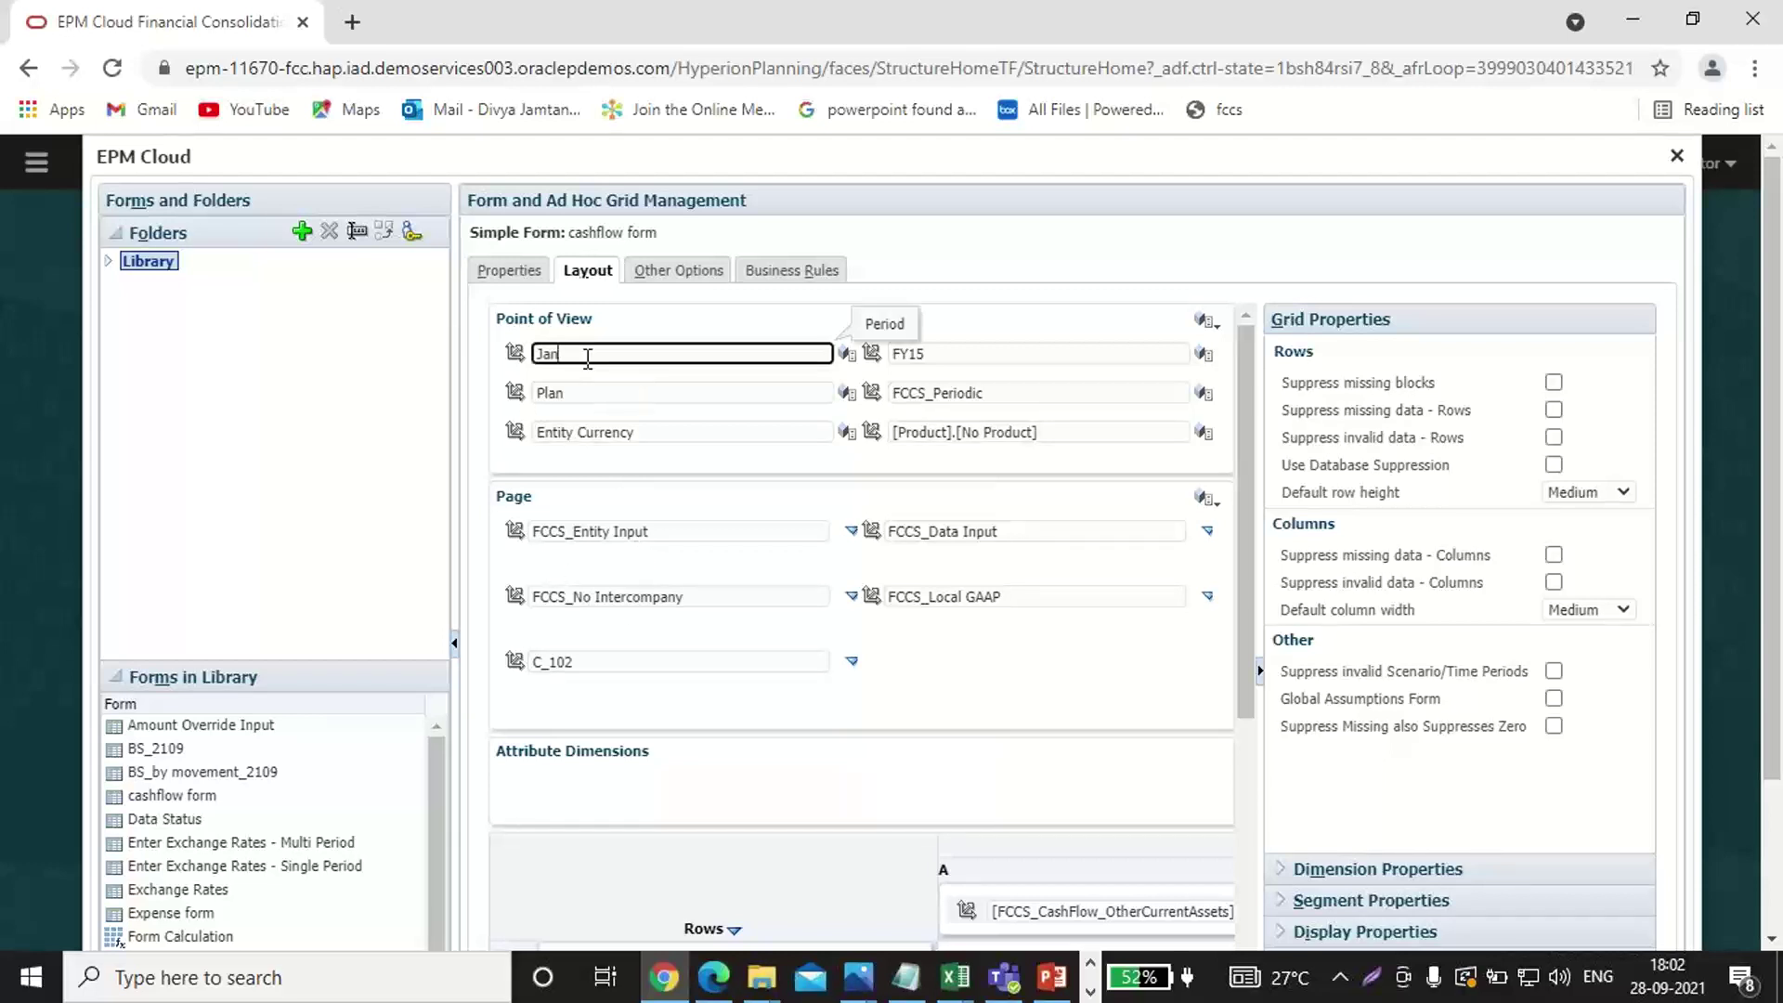
{"action": "left_click", "coordinate": [583, 394]}
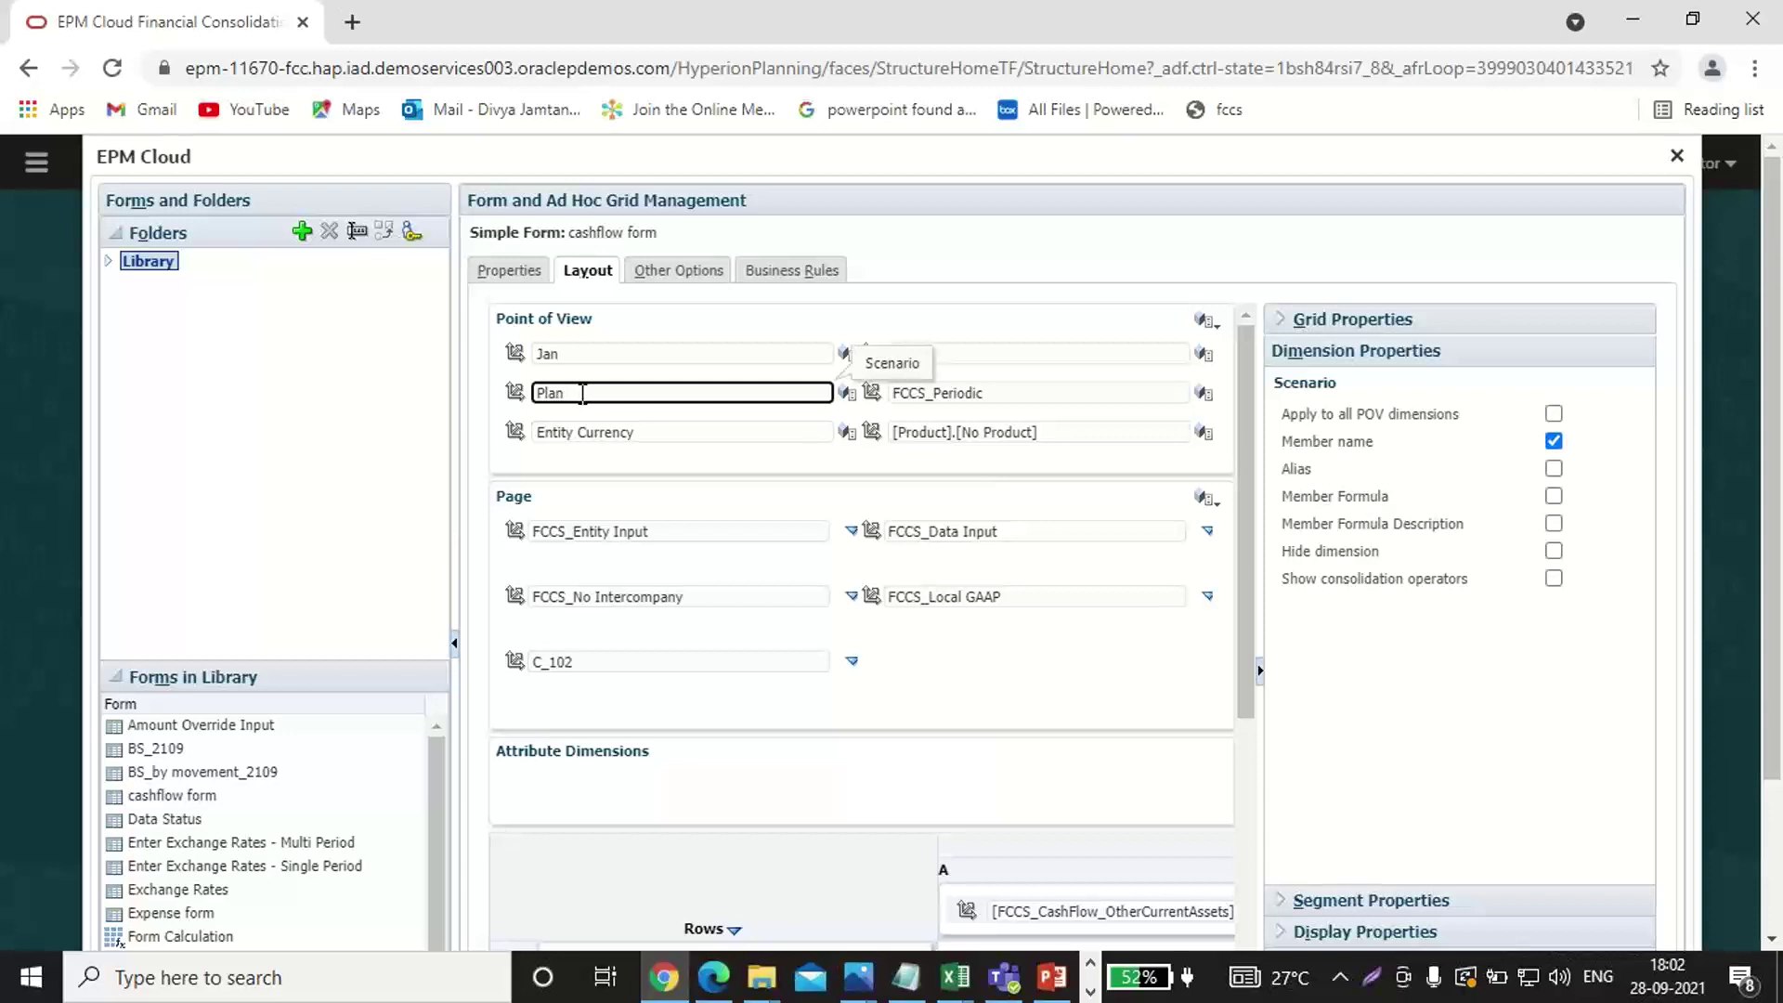
{"action": "left_click", "coordinate": [656, 430]}
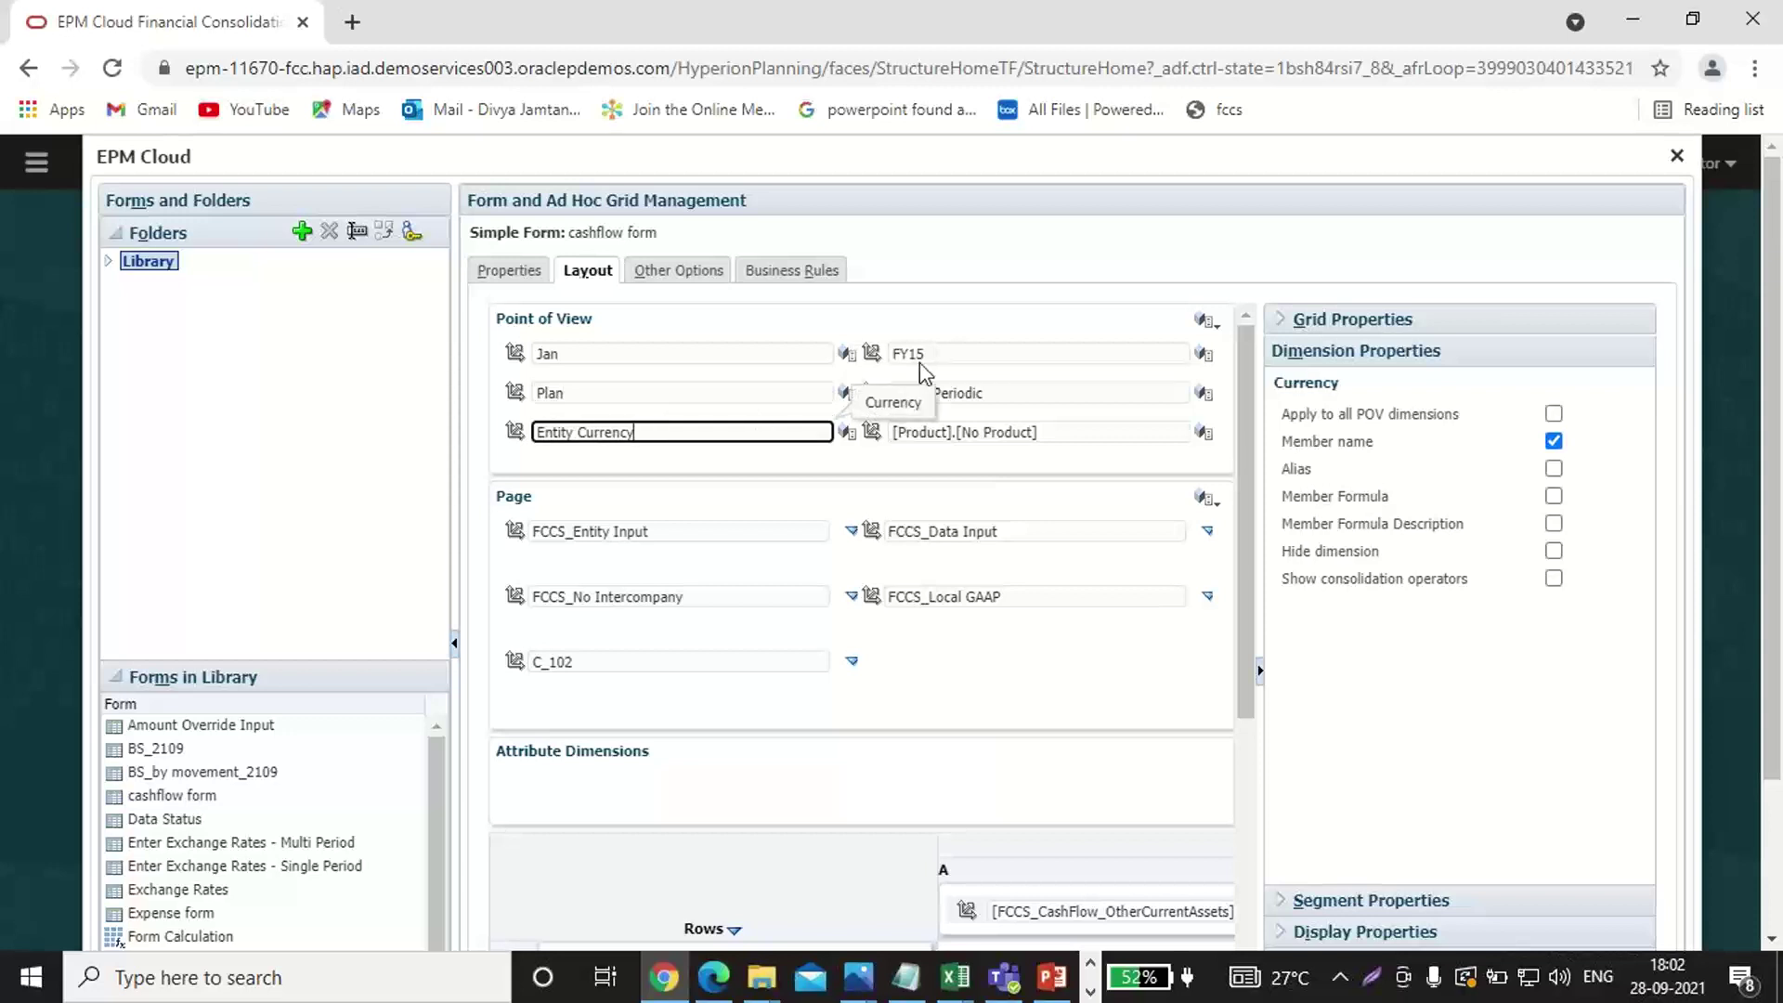
{"action": "left_click", "coordinate": [1046, 394]}
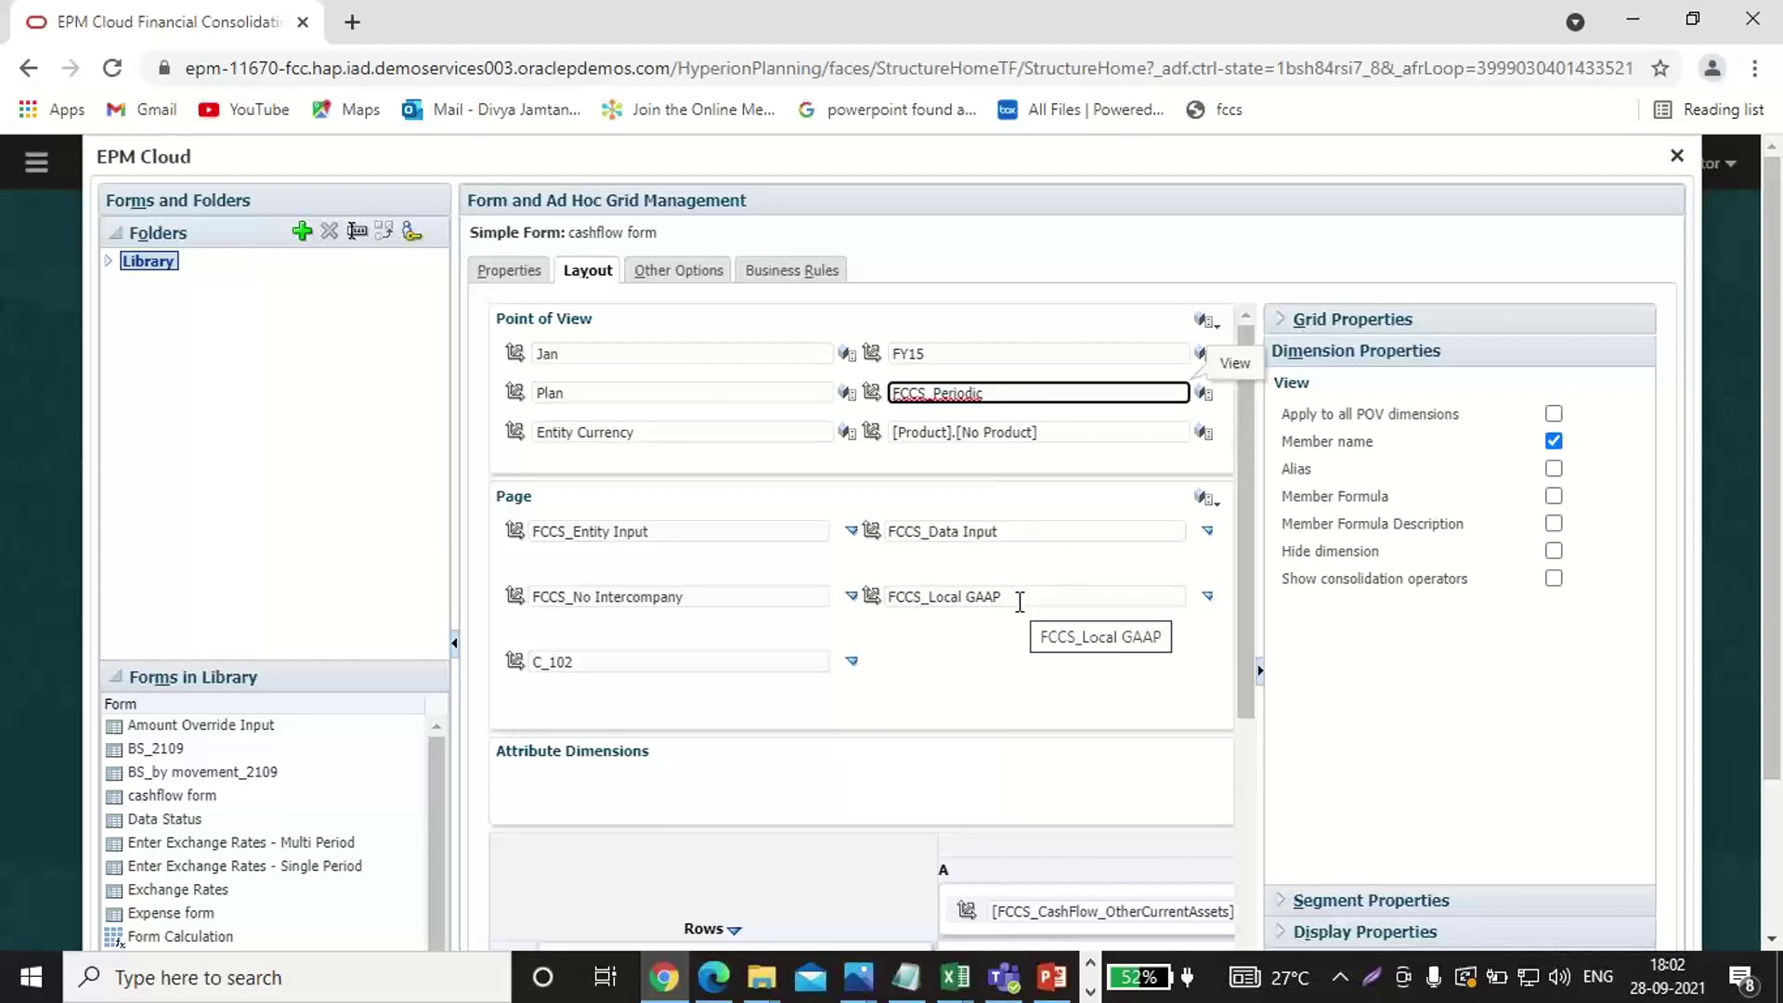
{"action": "left_click_drag", "start_coordinate": [1238, 404], "coordinate": [1240, 710]}
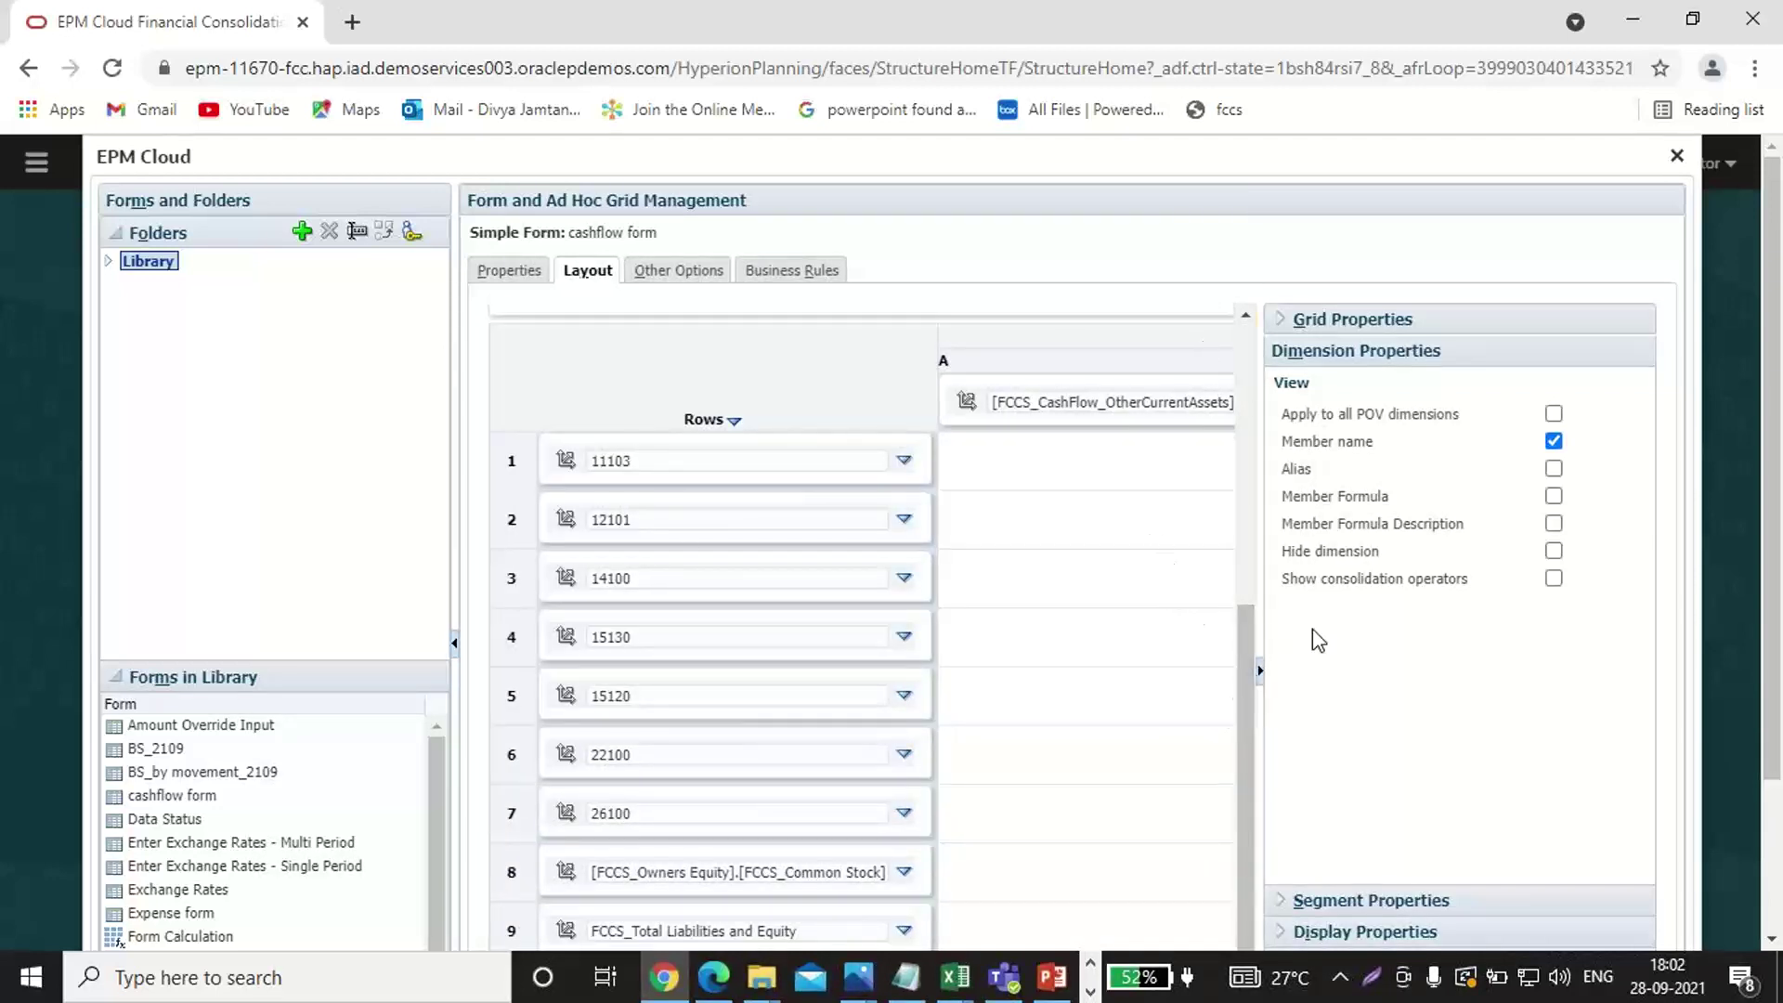
{"action": "scroll", "coordinate": [1495, 715], "scroll_direction": "down", "scroll_amount": 2}
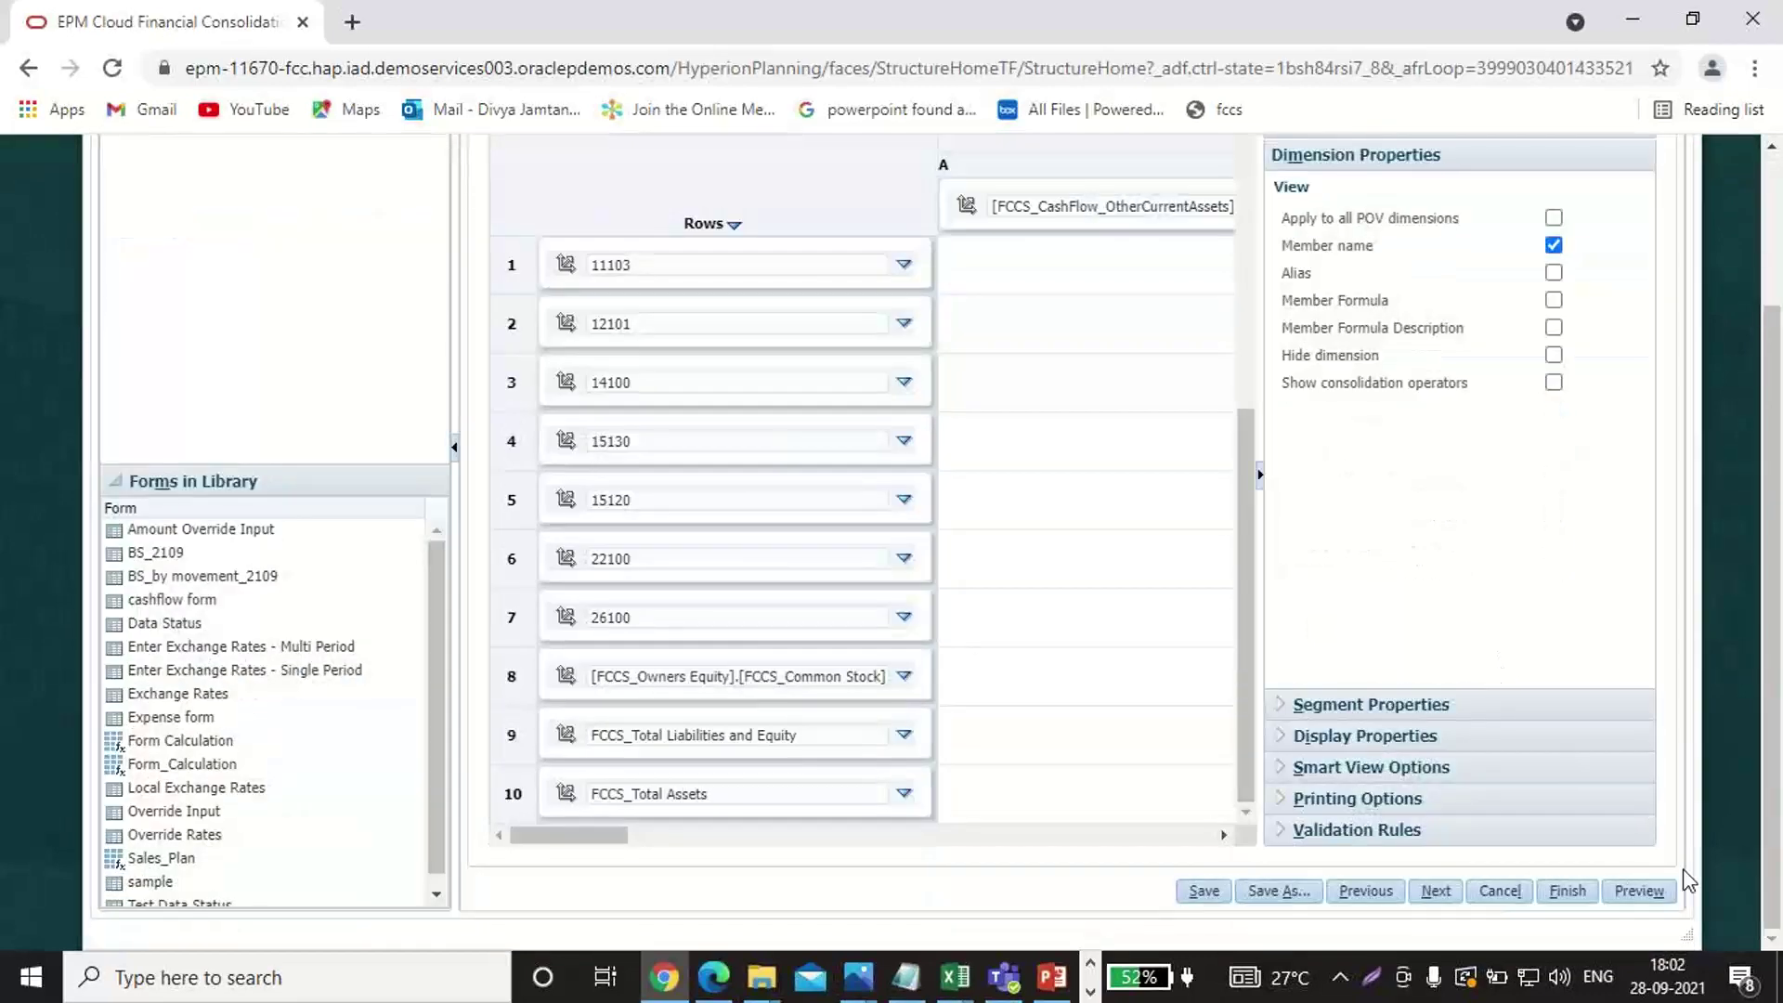
Preview the cashflow form as a grid of balance sheet accounts against cash-flow change columns.
{"action": "left_click", "coordinate": [1624, 893]}
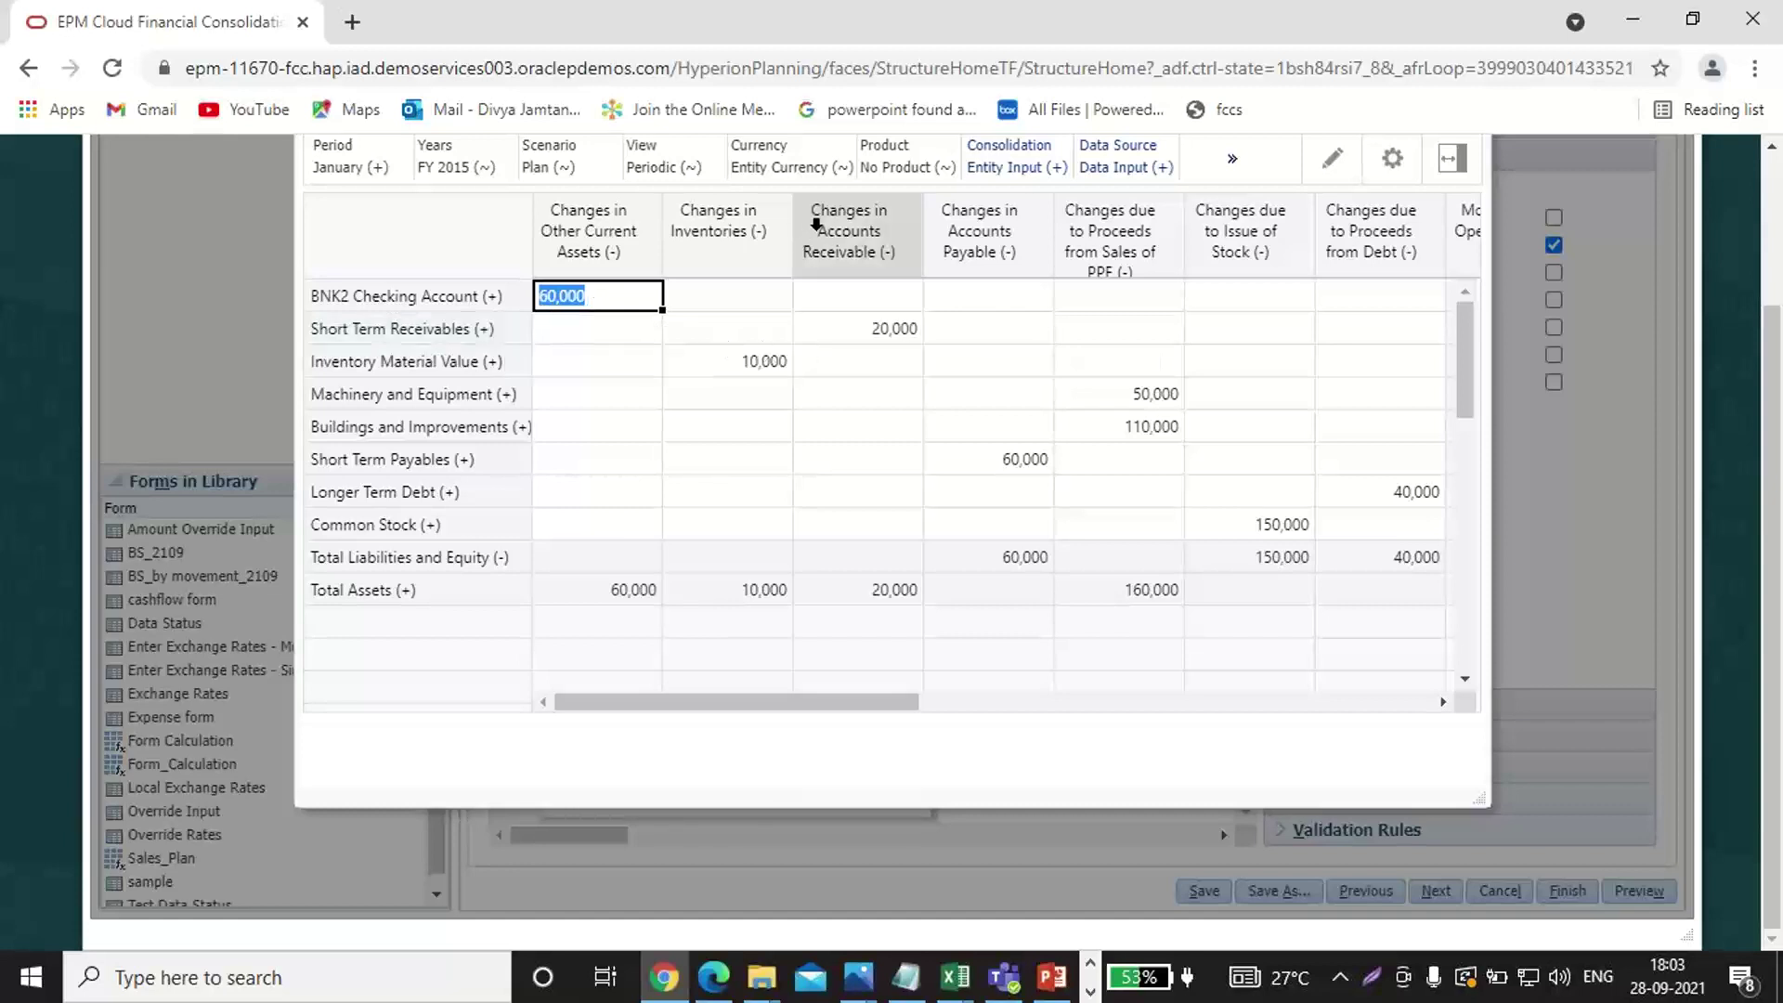
{"action": "left_click", "coordinate": [876, 327]}
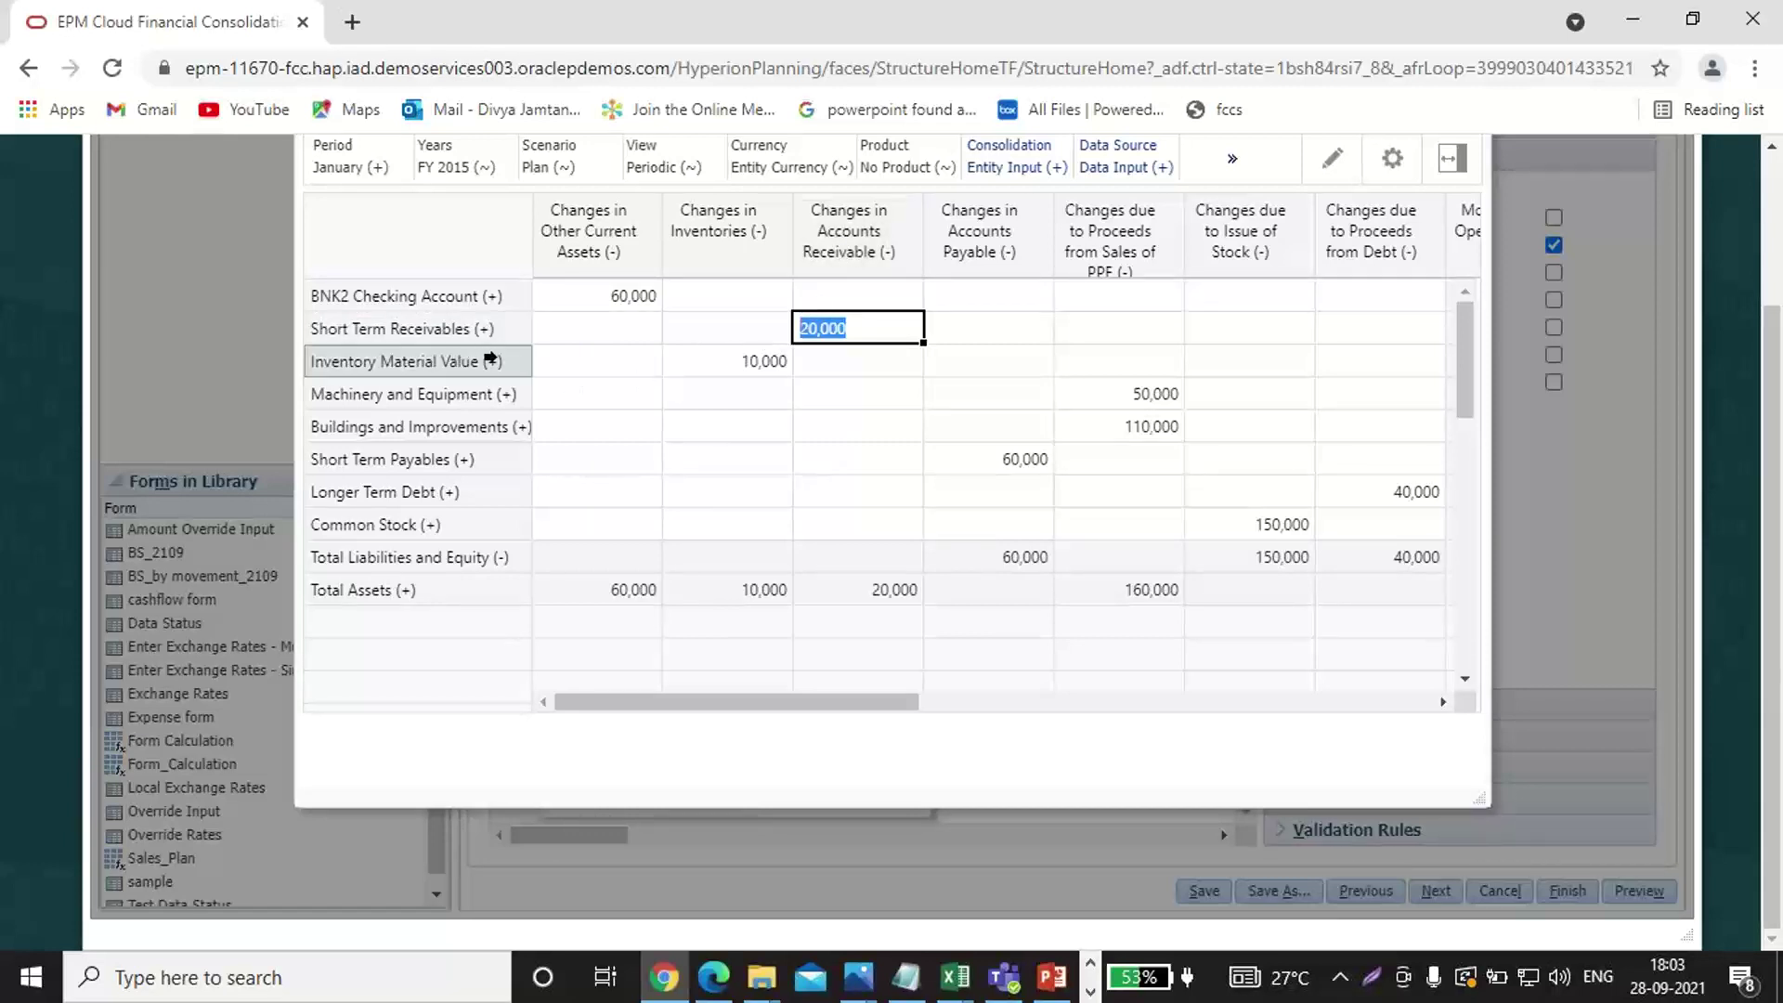
{"action": "left_click", "coordinate": [720, 361]}
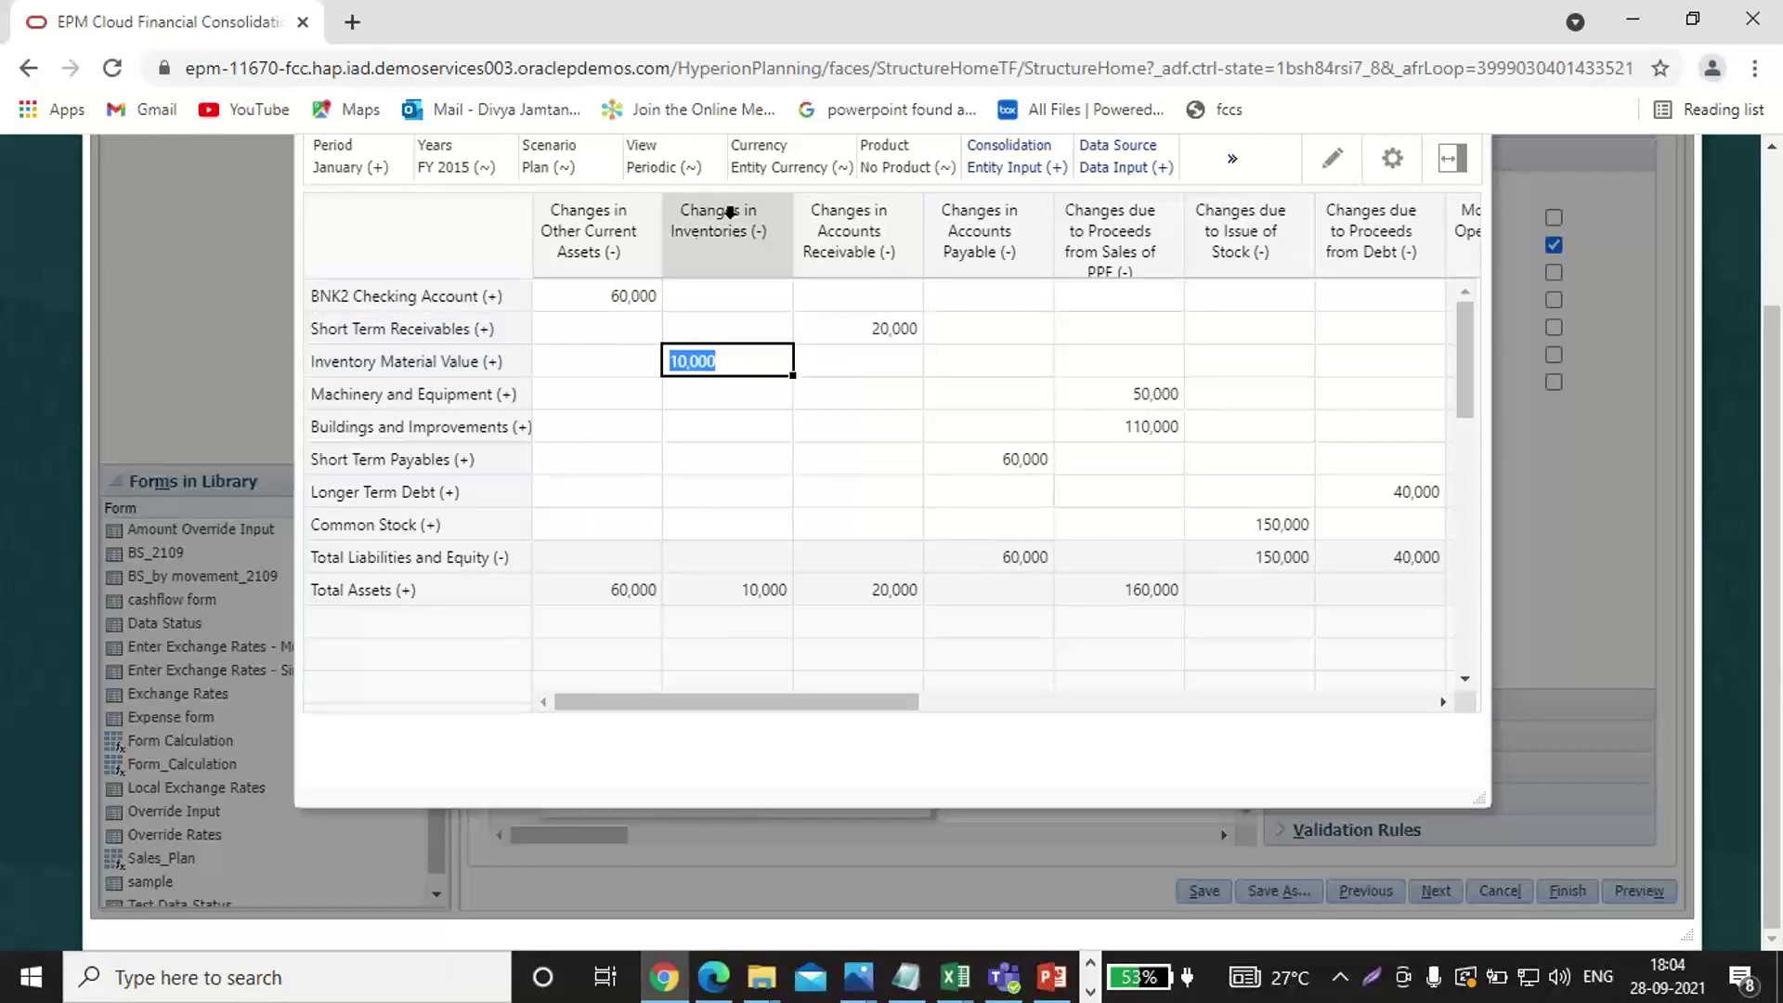
{"action": "left_click", "coordinate": [396, 390]}
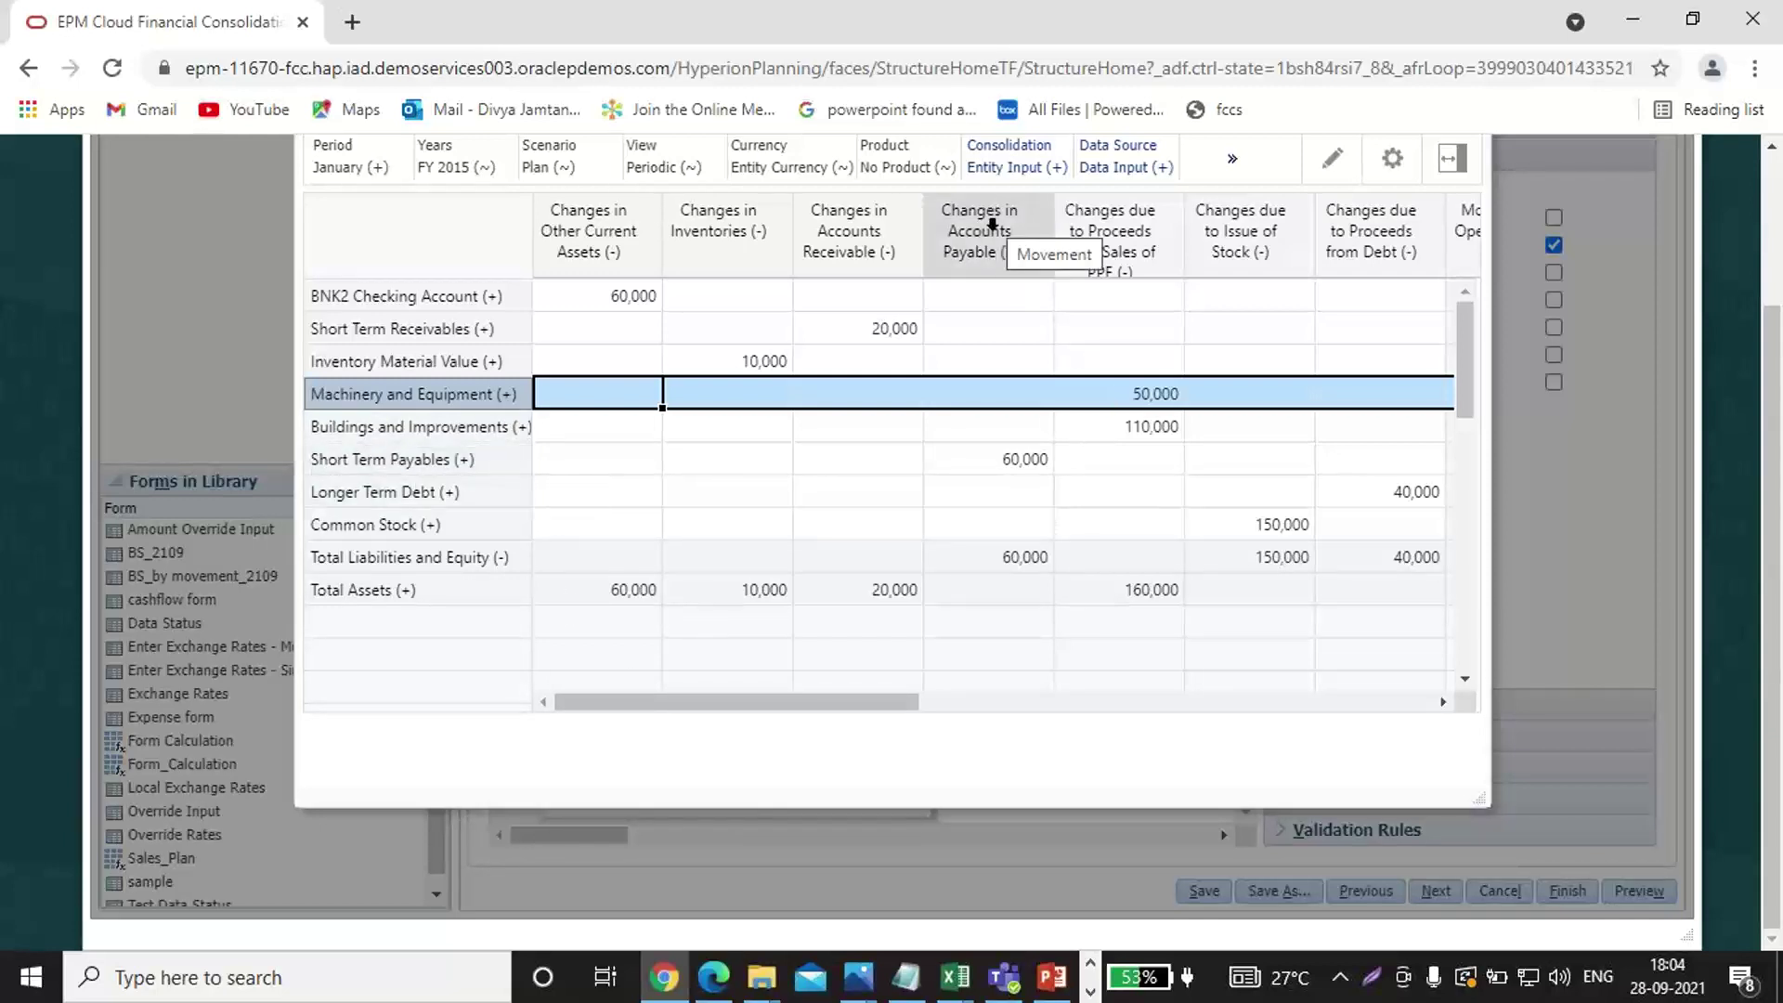
{"action": "left_click", "coordinate": [1016, 457]}
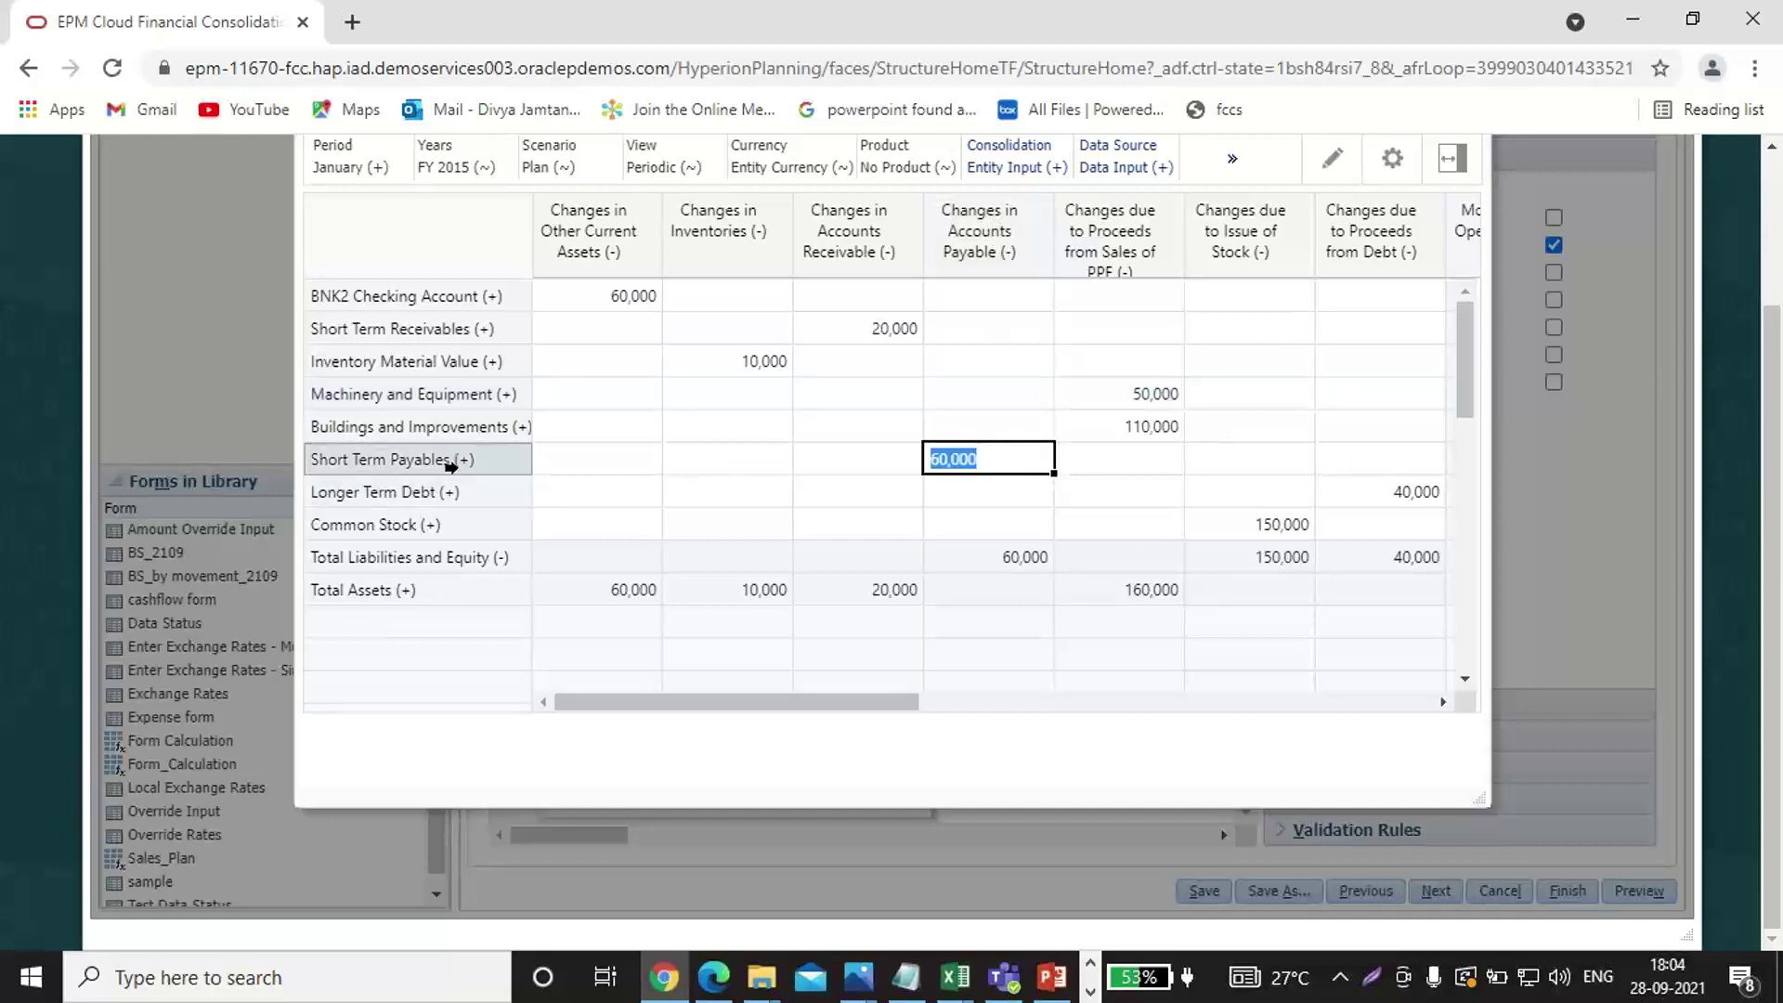
{"action": "left_click", "coordinate": [411, 490]}
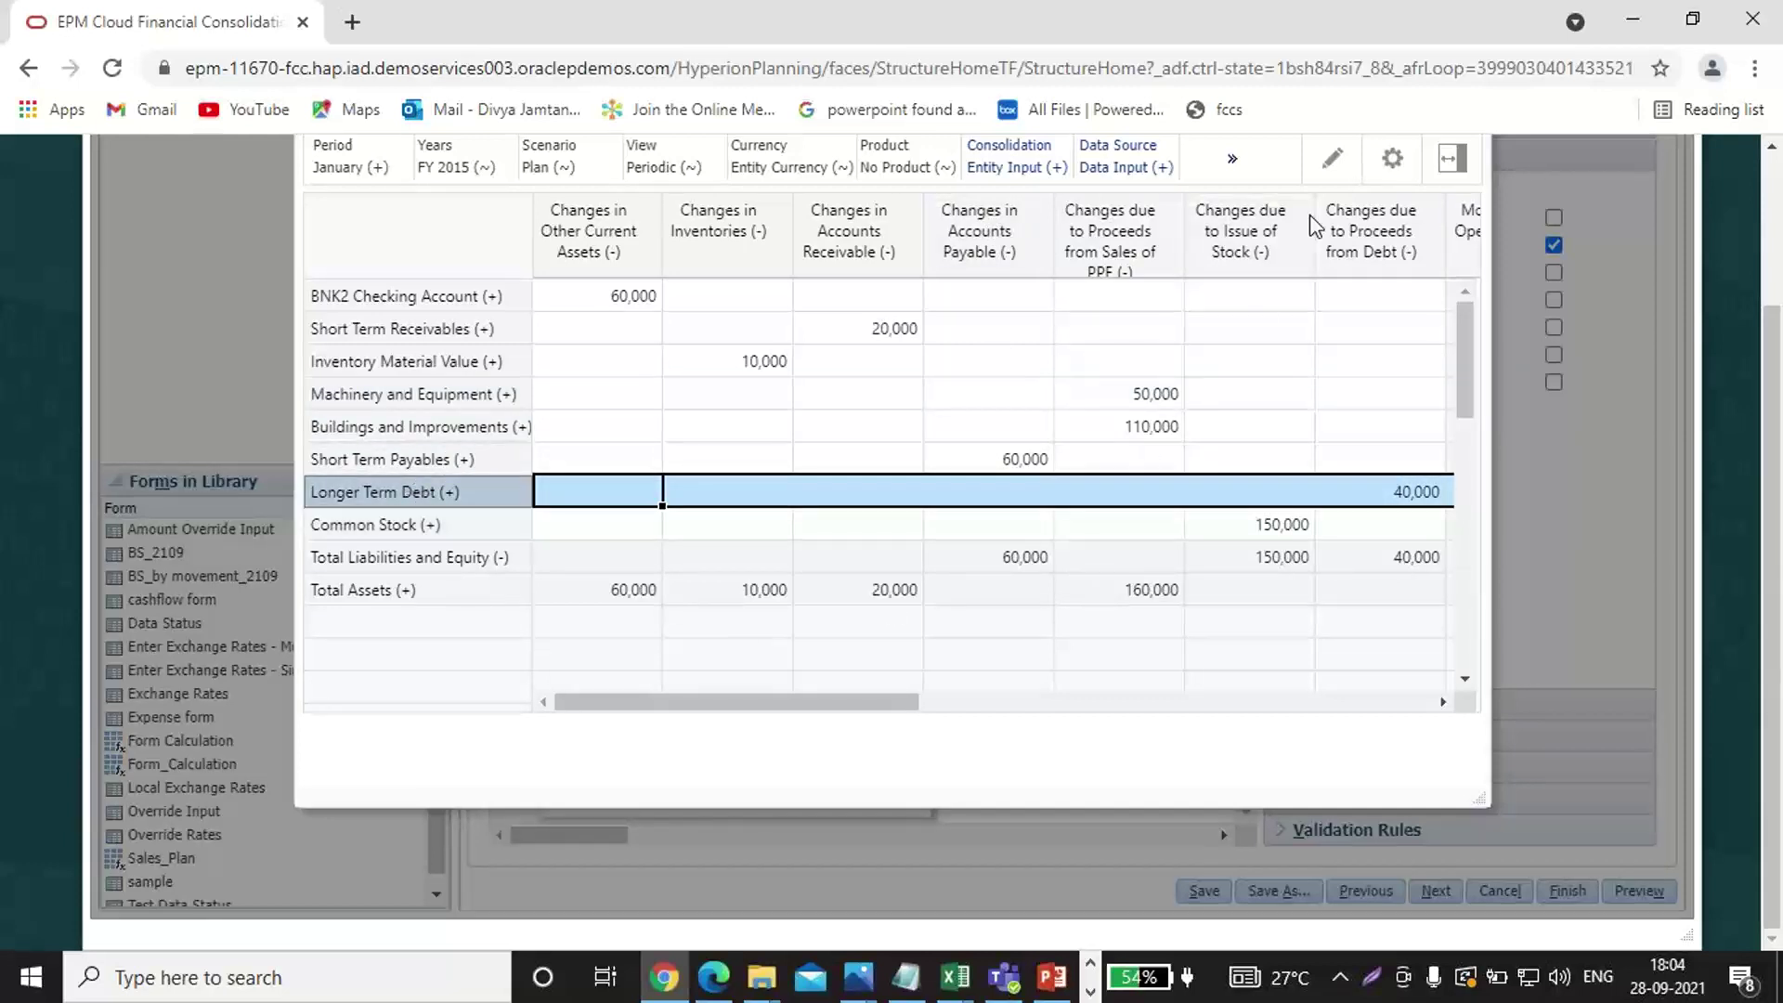
{"action": "left_click", "coordinate": [376, 528]}
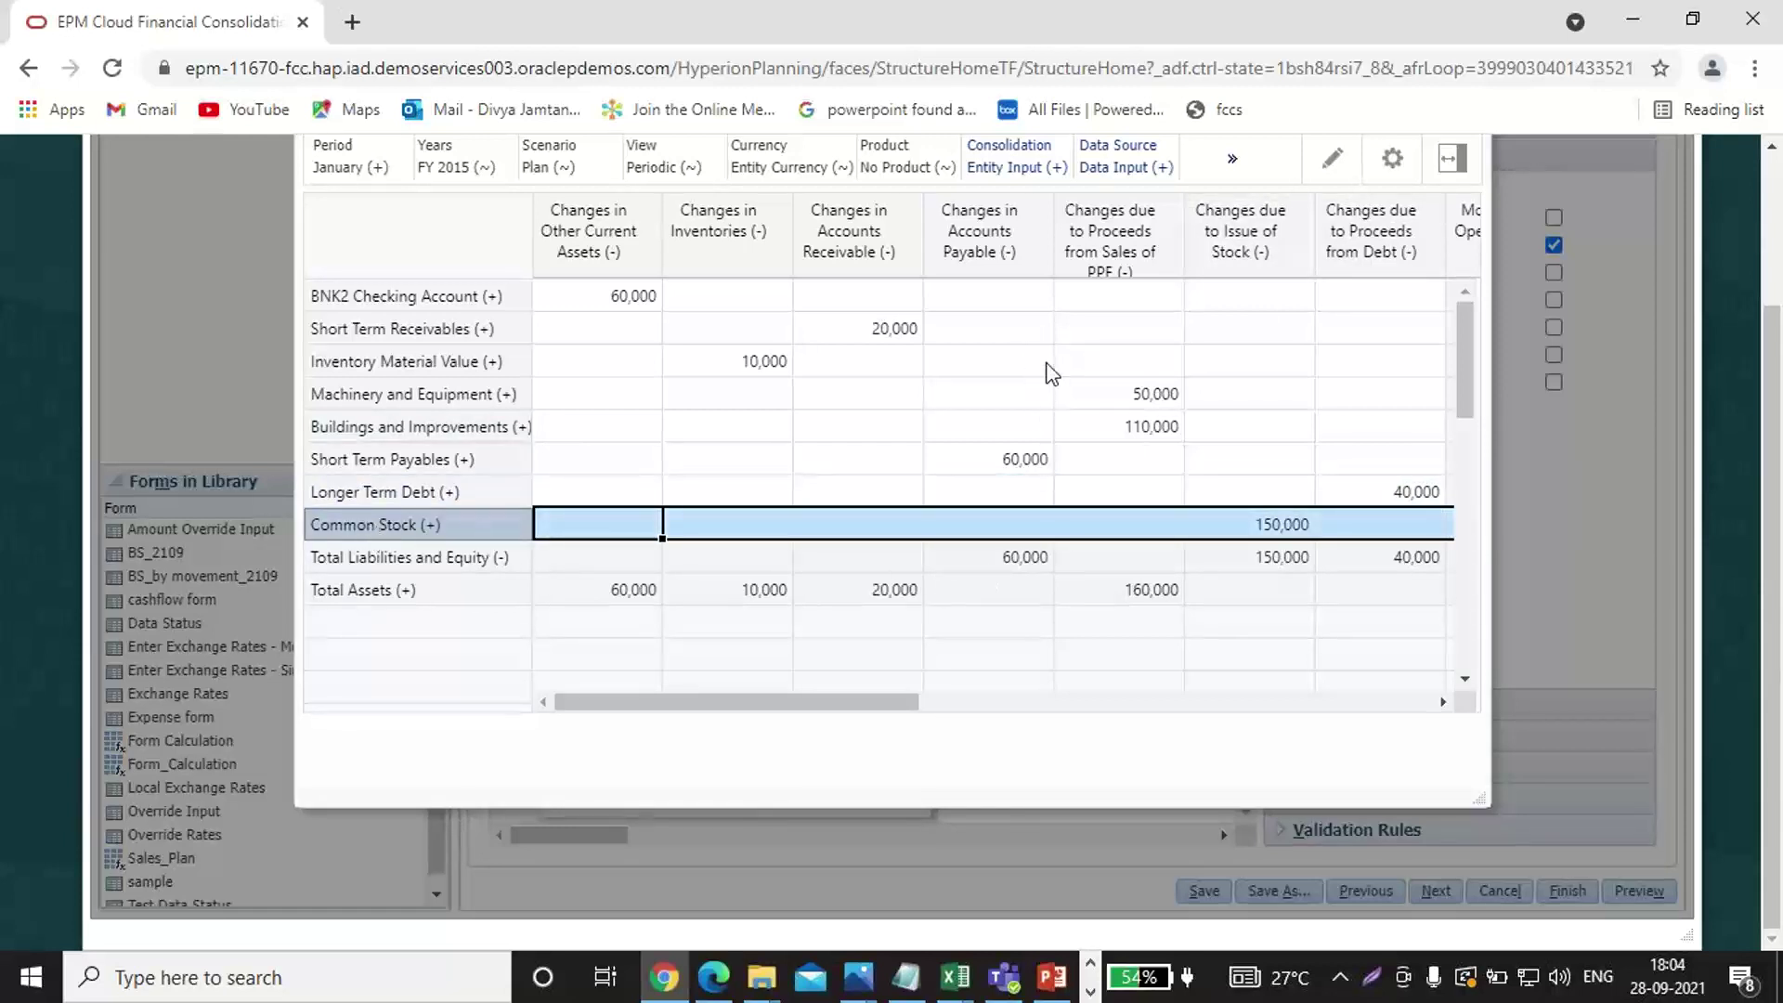
{"action": "left_click", "coordinate": [1263, 556]}
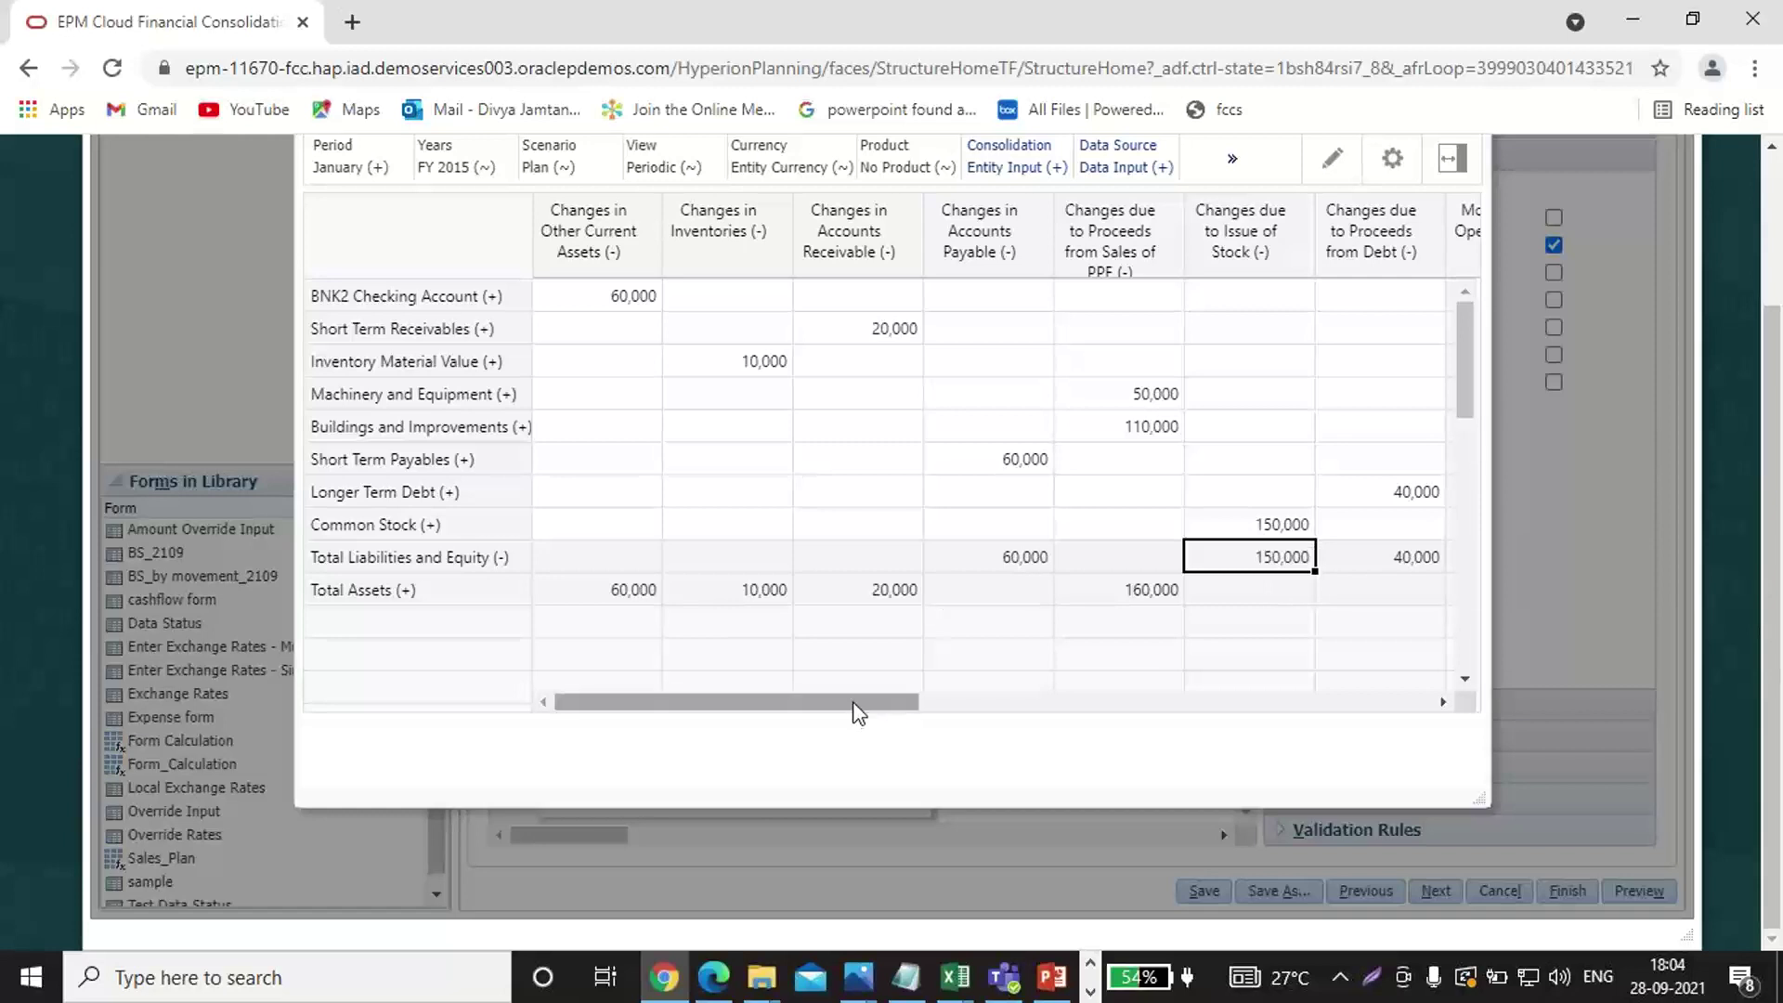
Scroll the preview right to show Operating 90,000, Investing 160,000 and Financing 190,000.
{"action": "left_click_drag", "start_coordinate": [899, 703], "coordinate": [1095, 715]}
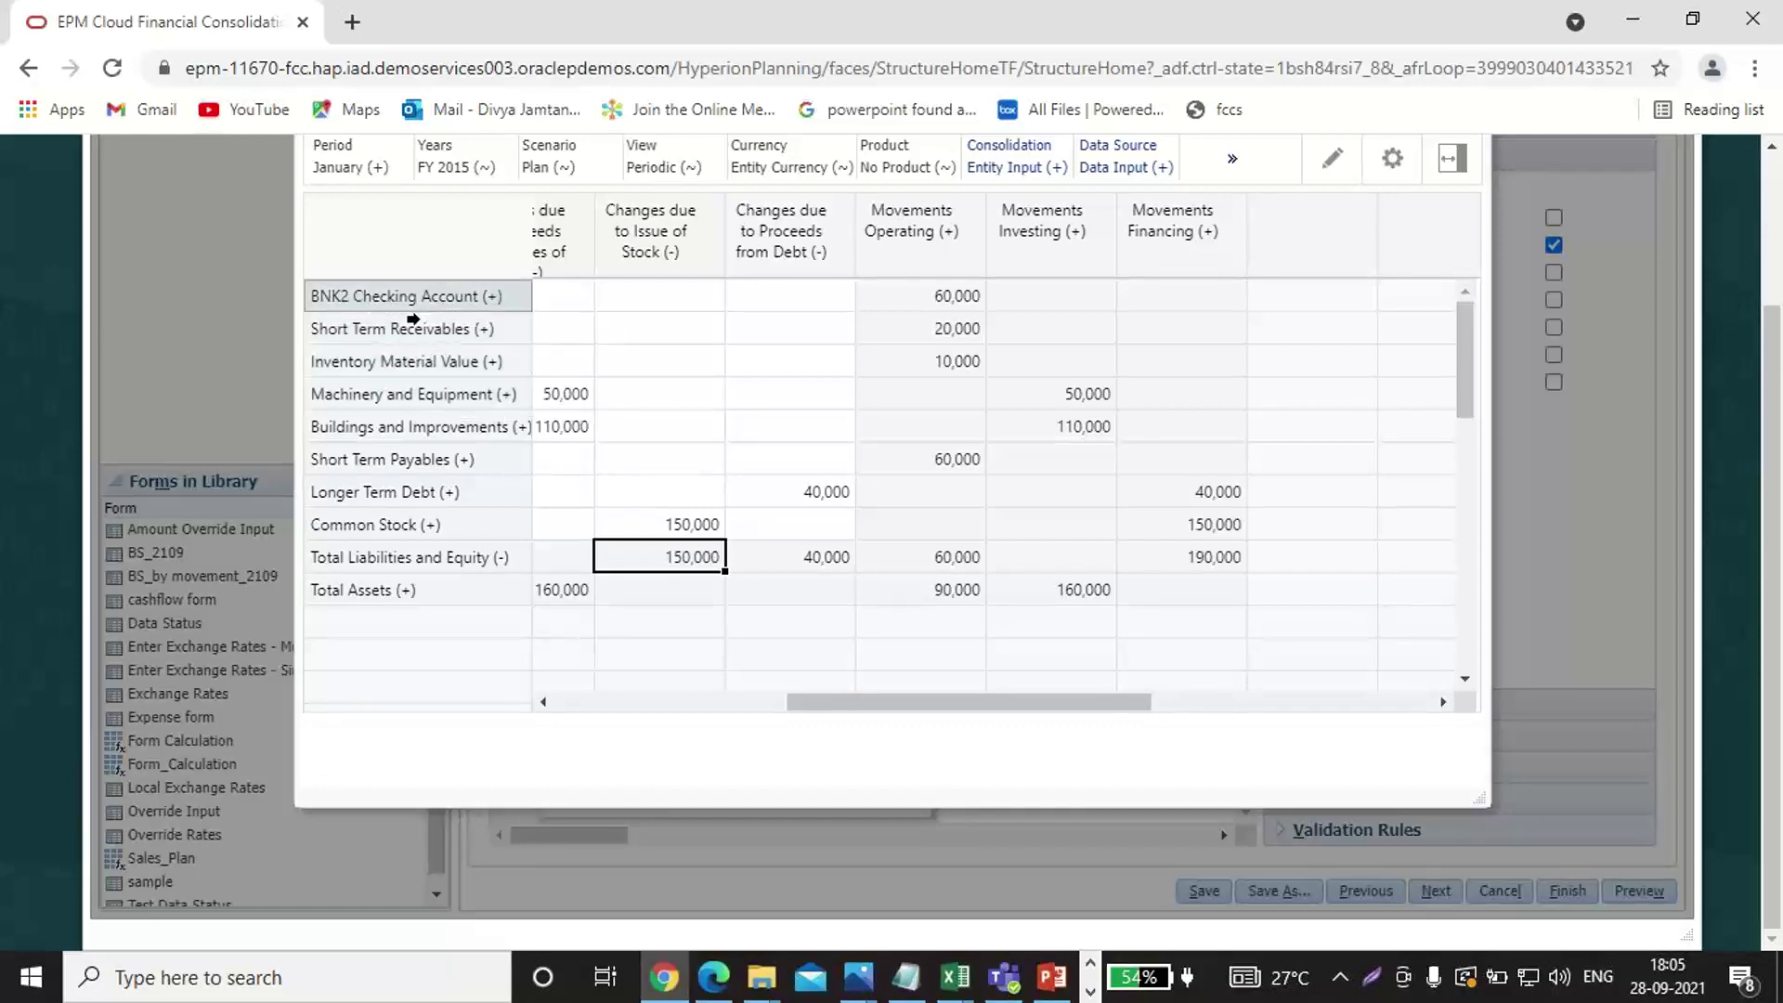
{"action": "left_click", "coordinate": [918, 295]}
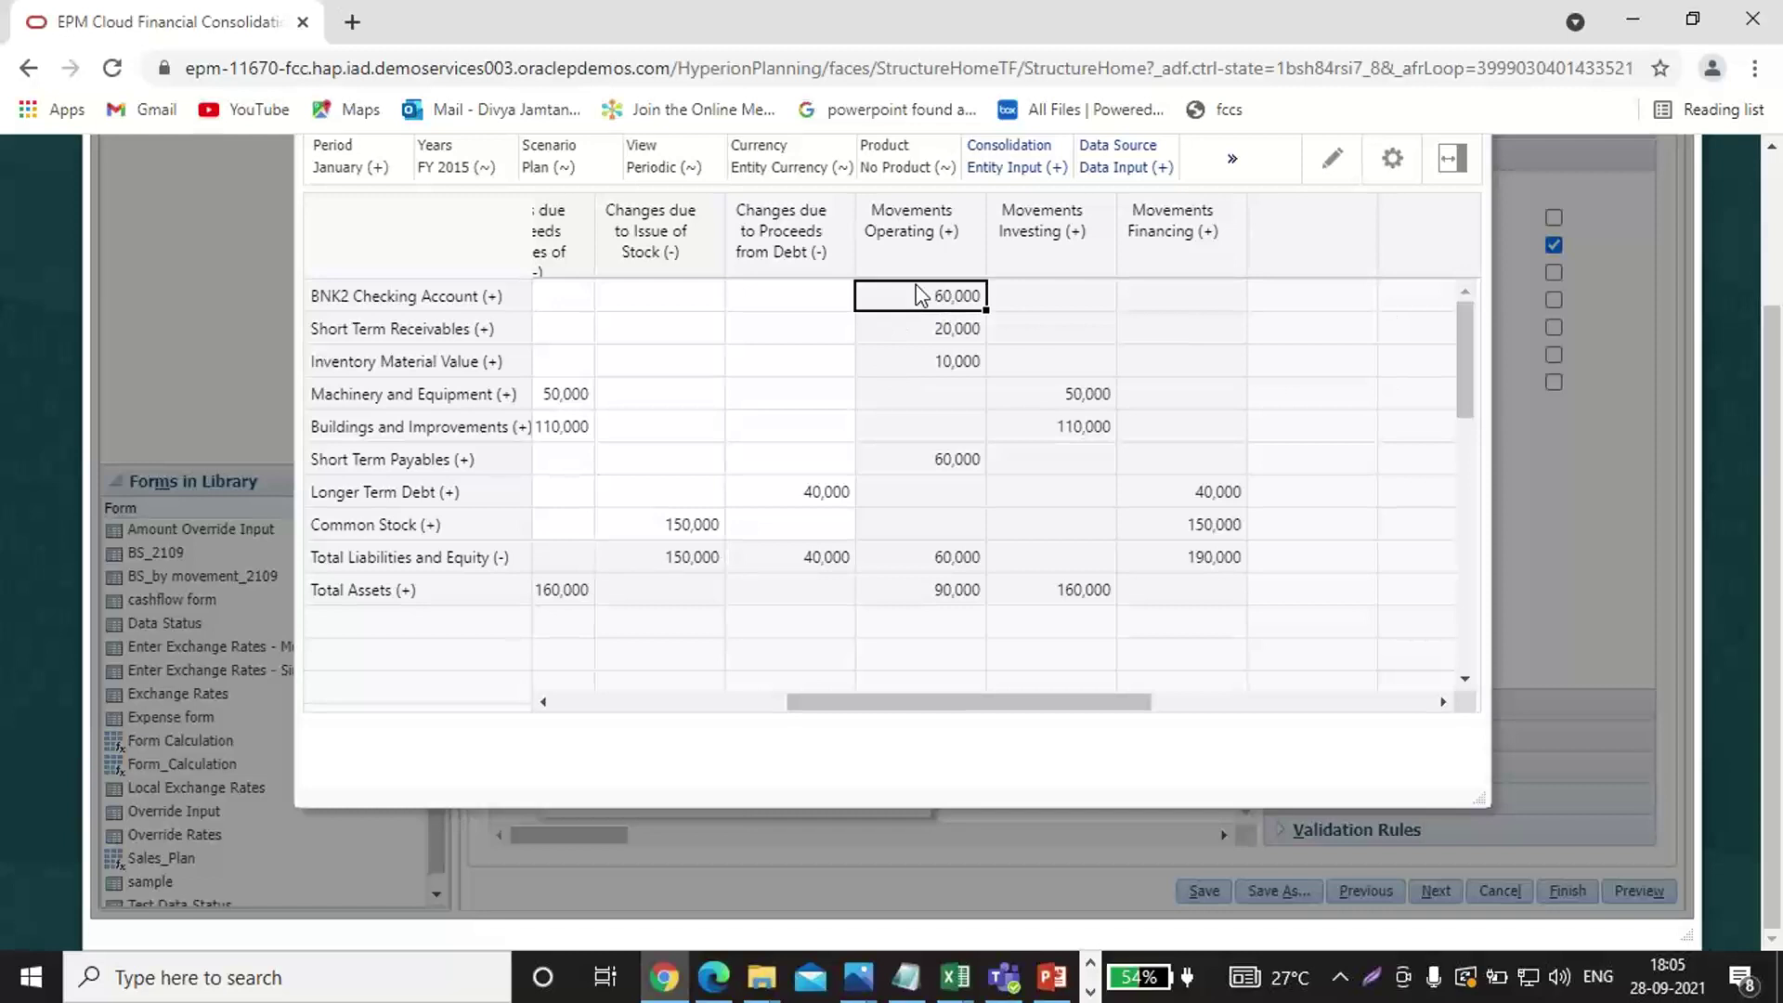
{"action": "left_click", "coordinate": [923, 330]}
{"action": "left_click", "coordinate": [927, 368]}
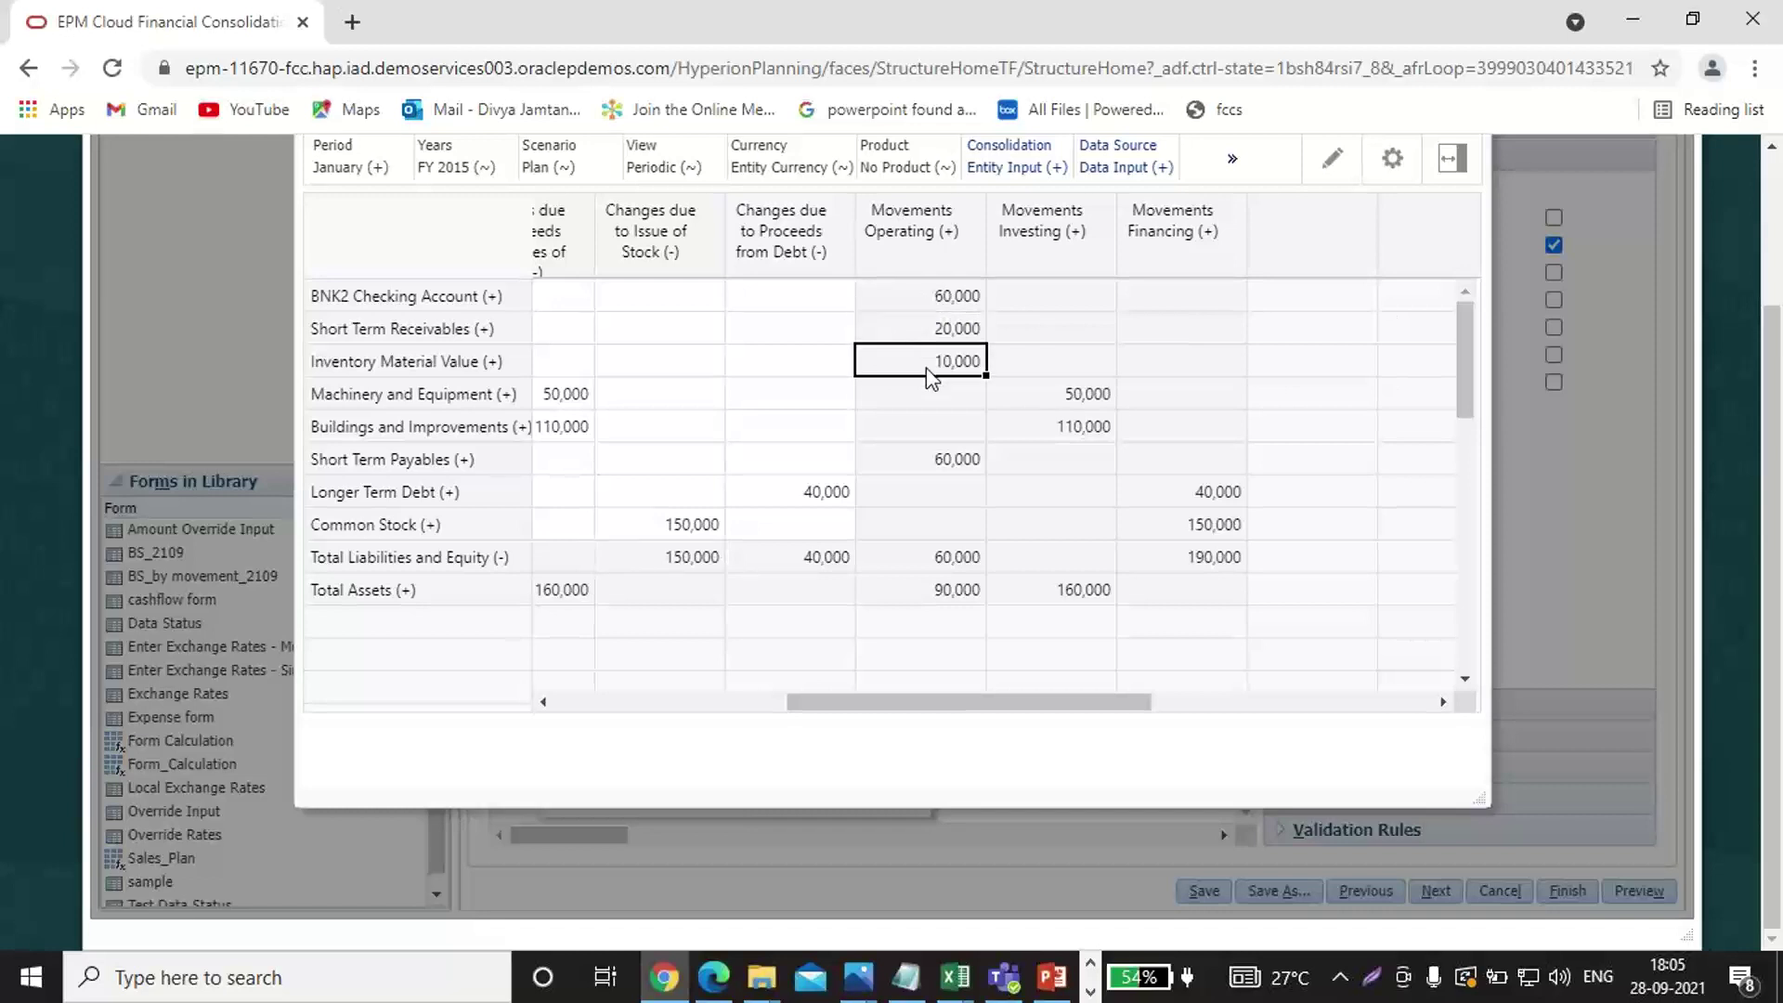
{"action": "left_click", "coordinate": [397, 394]}
{"action": "left_click", "coordinate": [395, 426]}
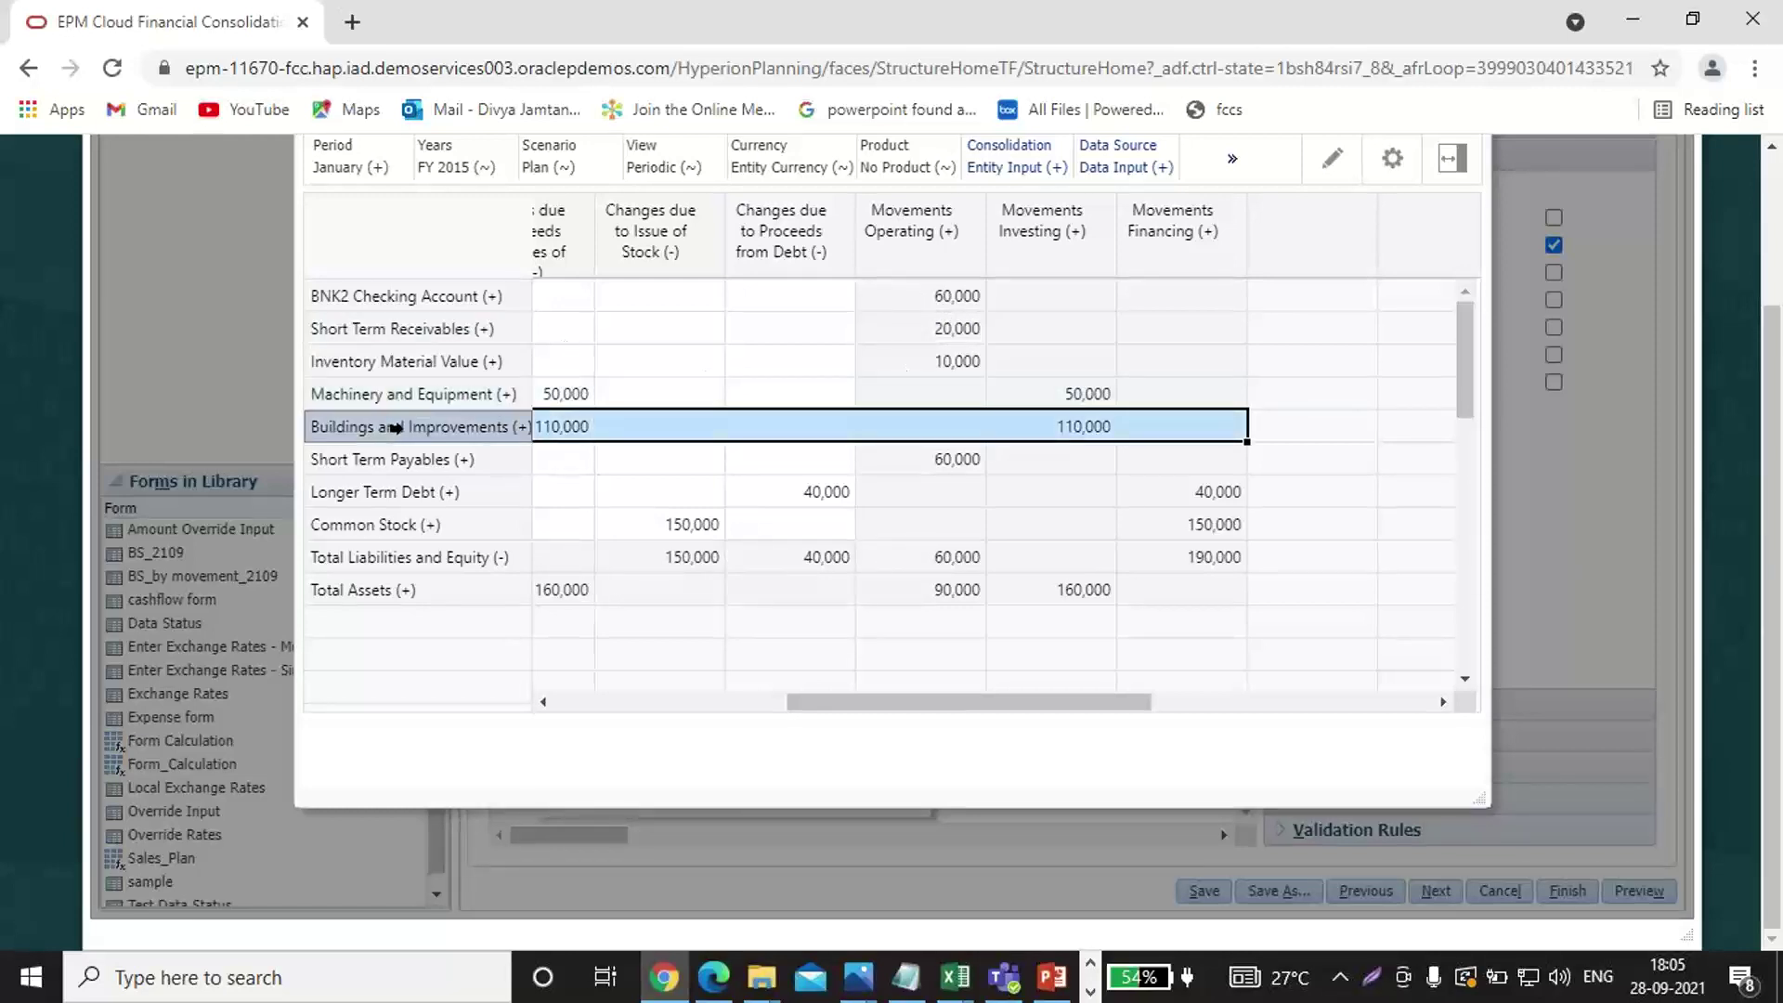
{"action": "left_click", "coordinate": [1076, 400]}
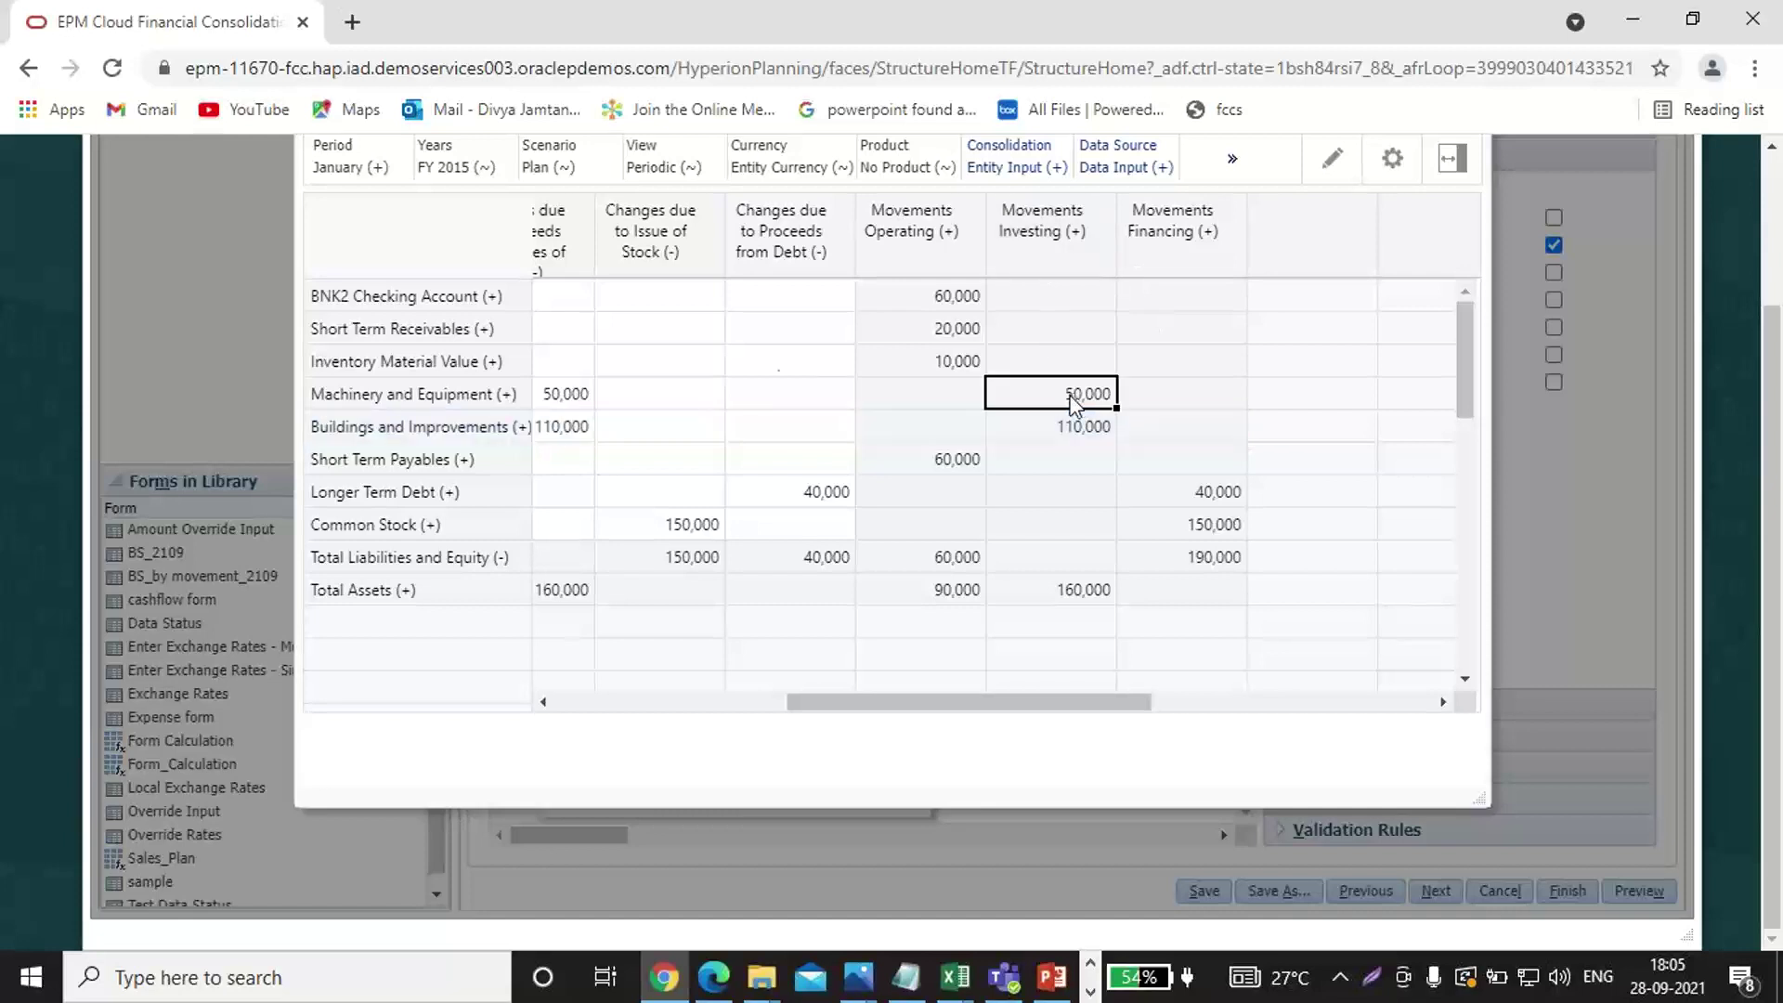
{"action": "left_click", "coordinate": [391, 459]}
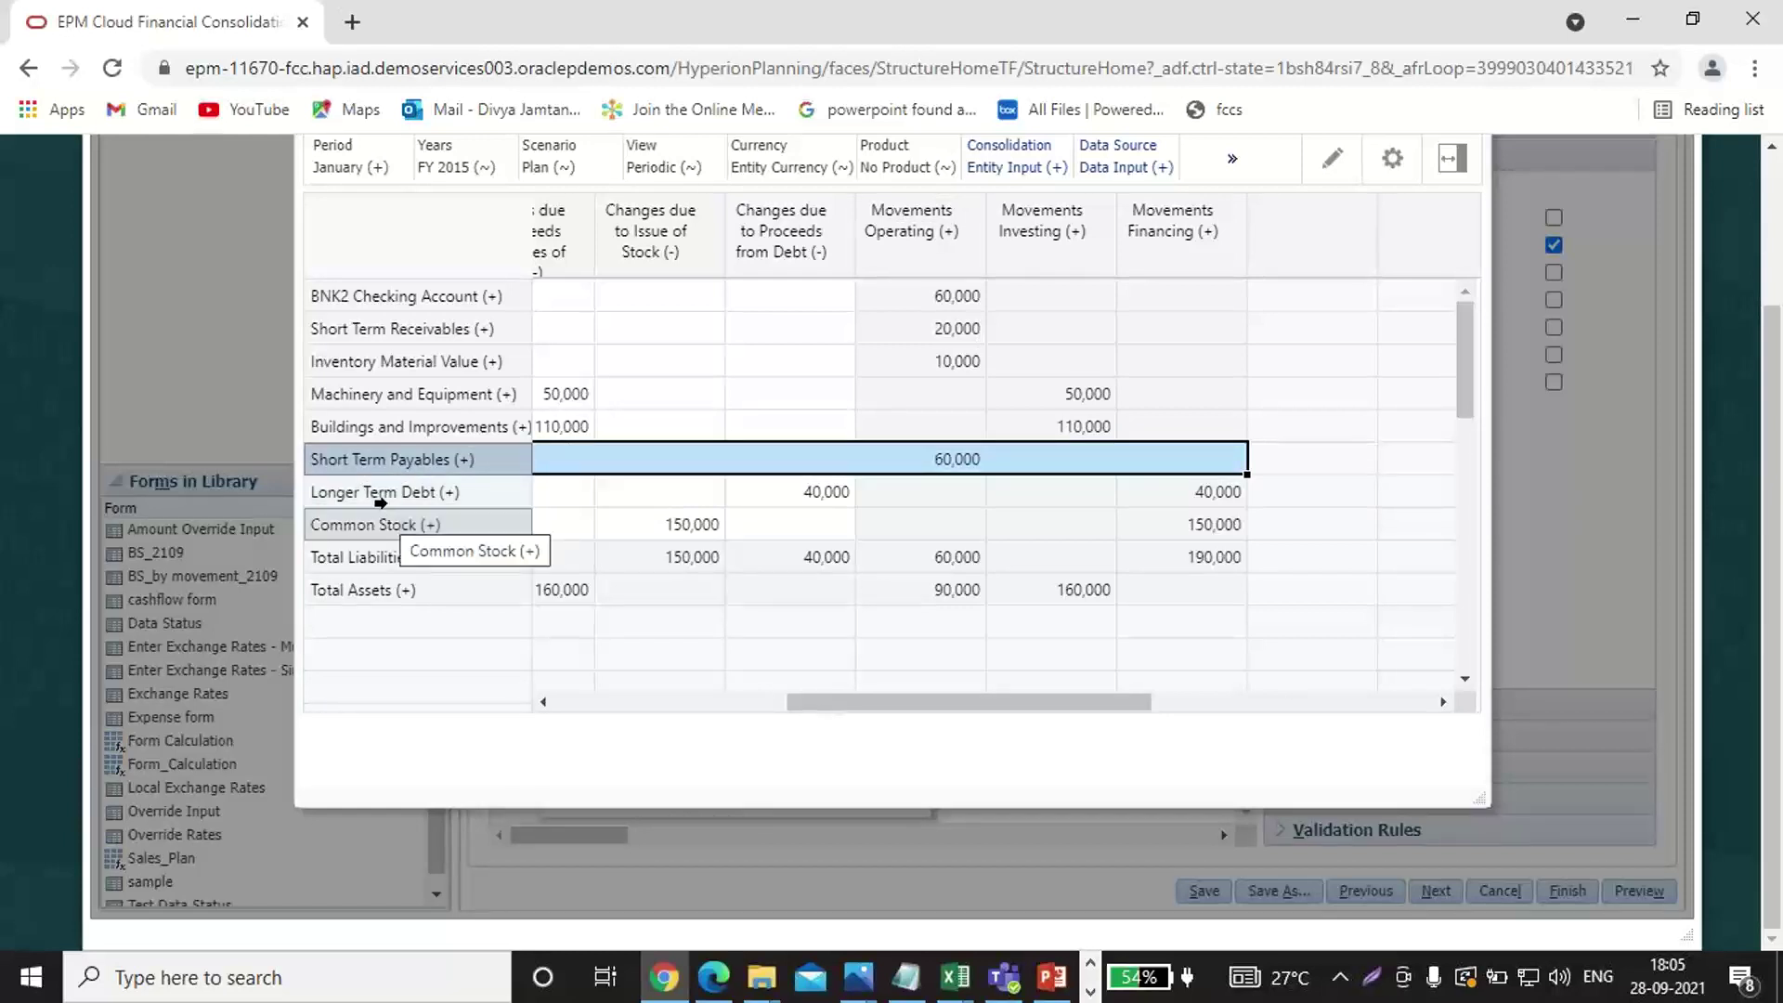
{"action": "left_click", "coordinate": [1205, 492]}
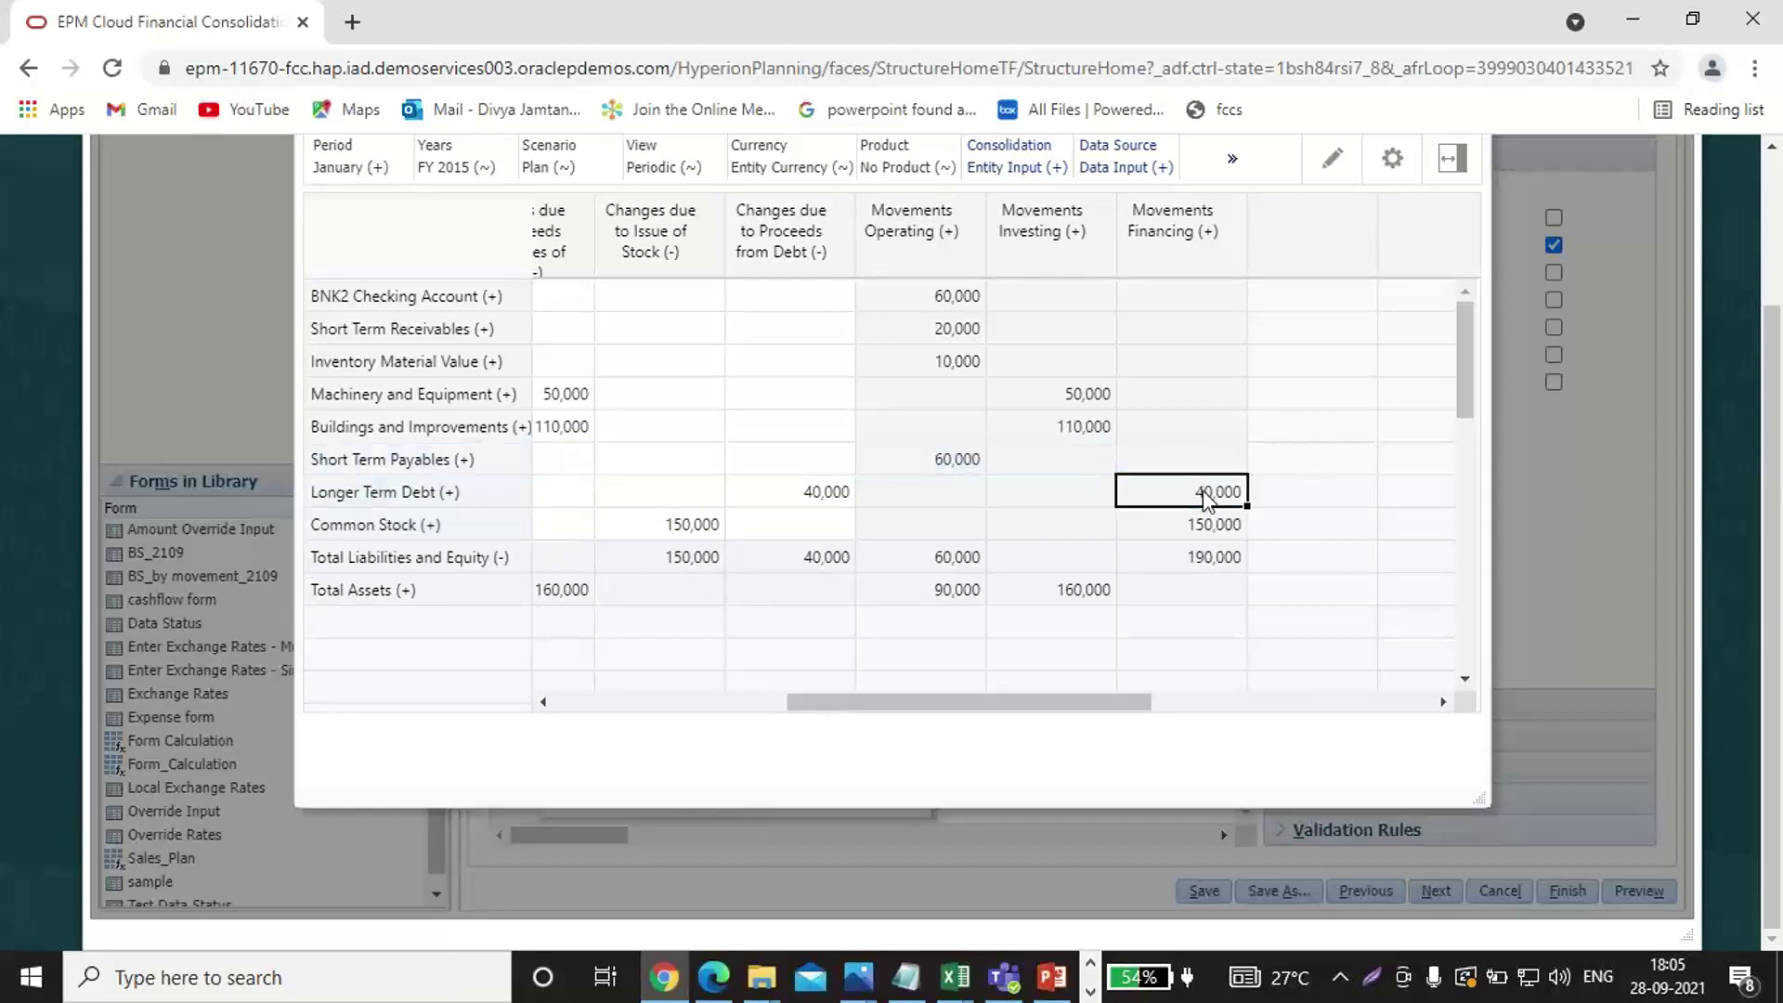
{"action": "left_click", "coordinate": [1198, 525]}
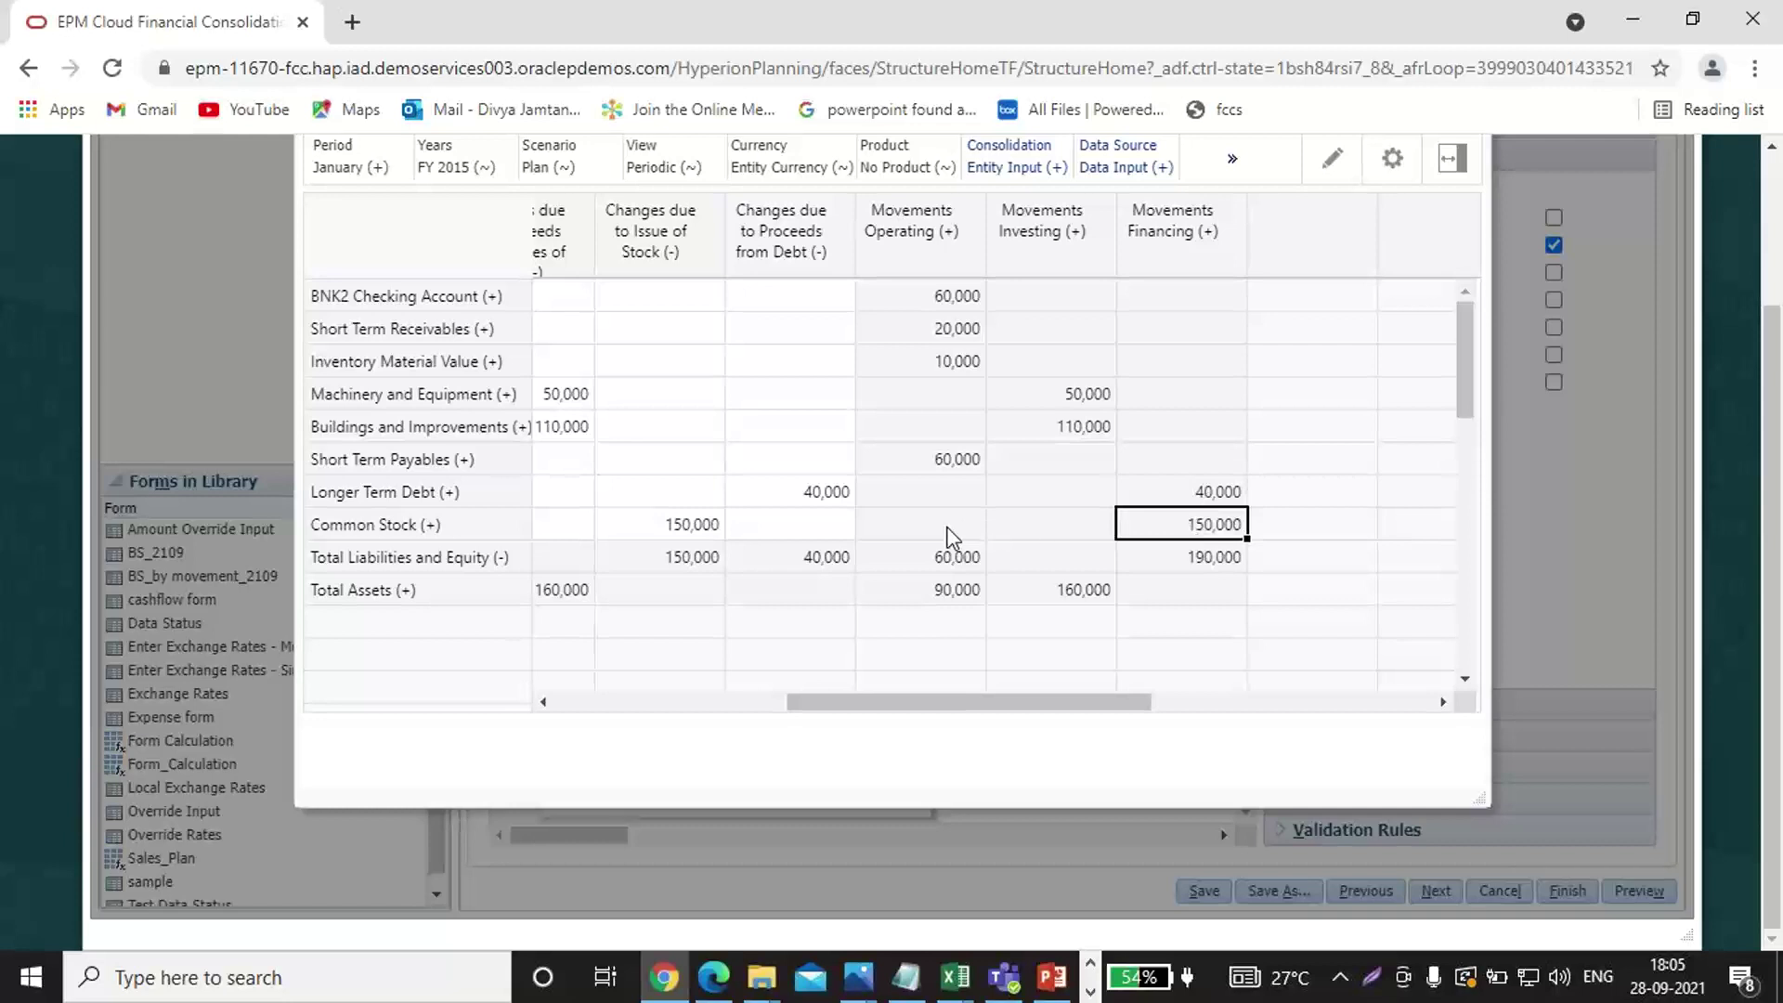
{"action": "left_click", "coordinate": [951, 561]}
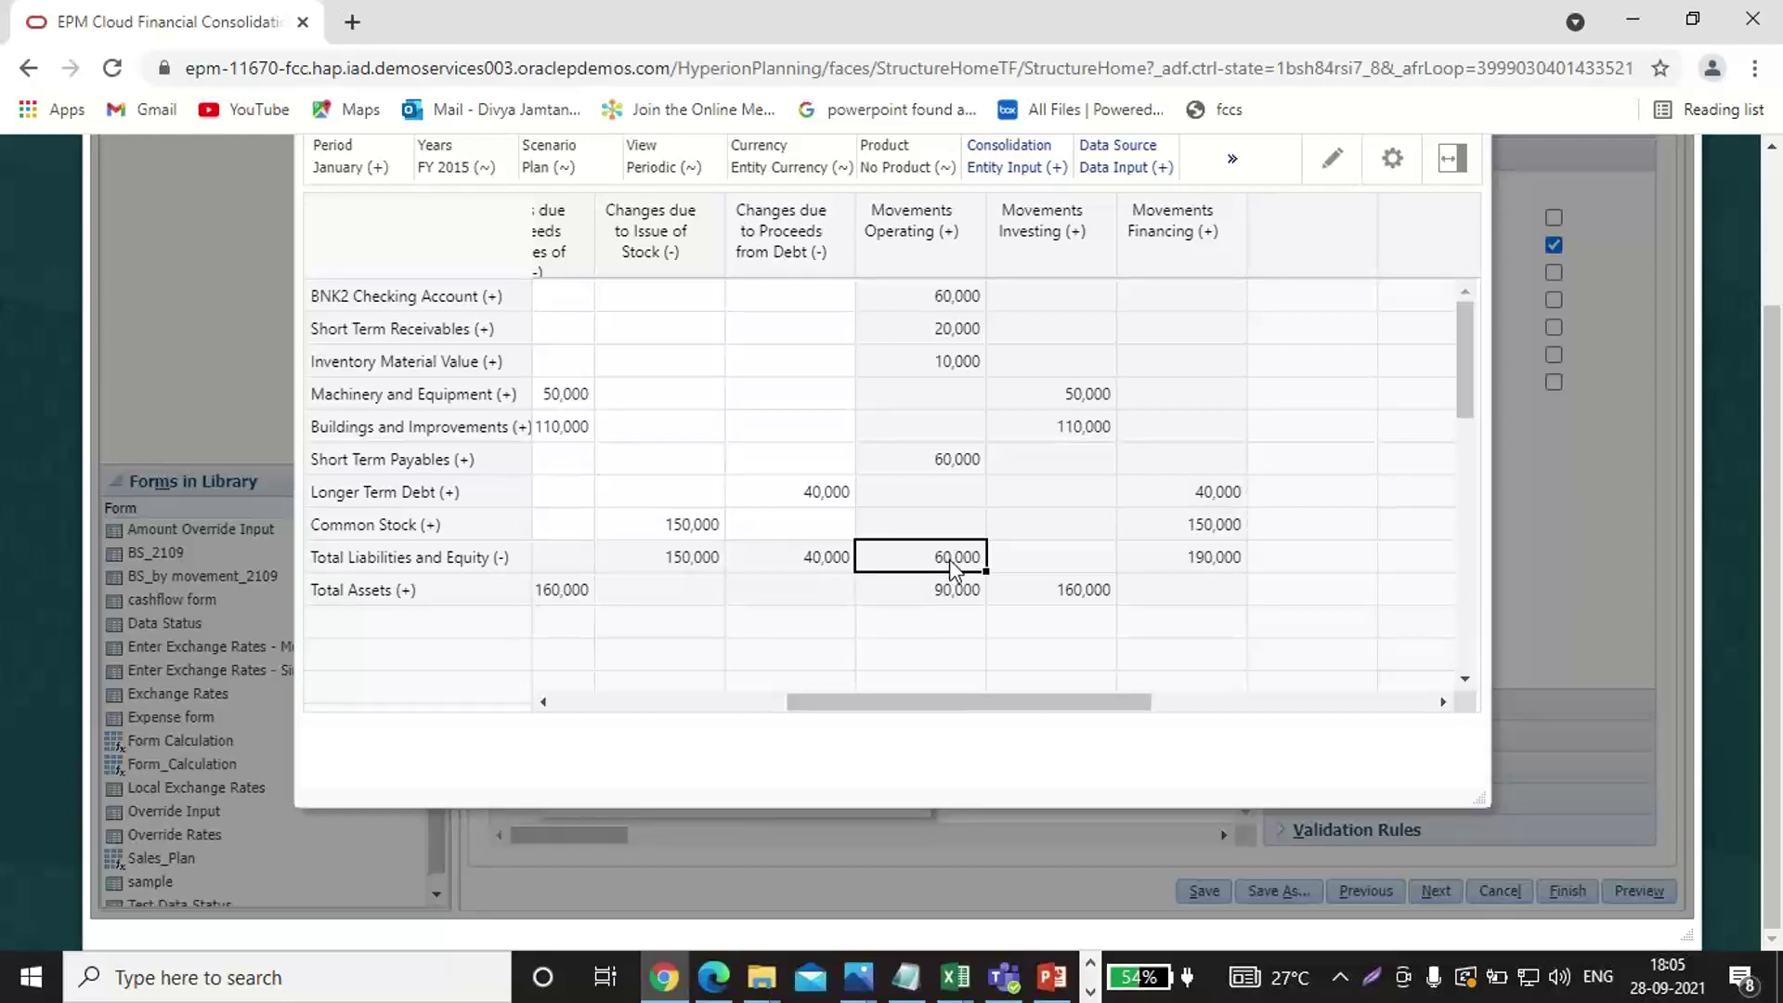
{"action": "left_click", "coordinate": [1210, 562]}
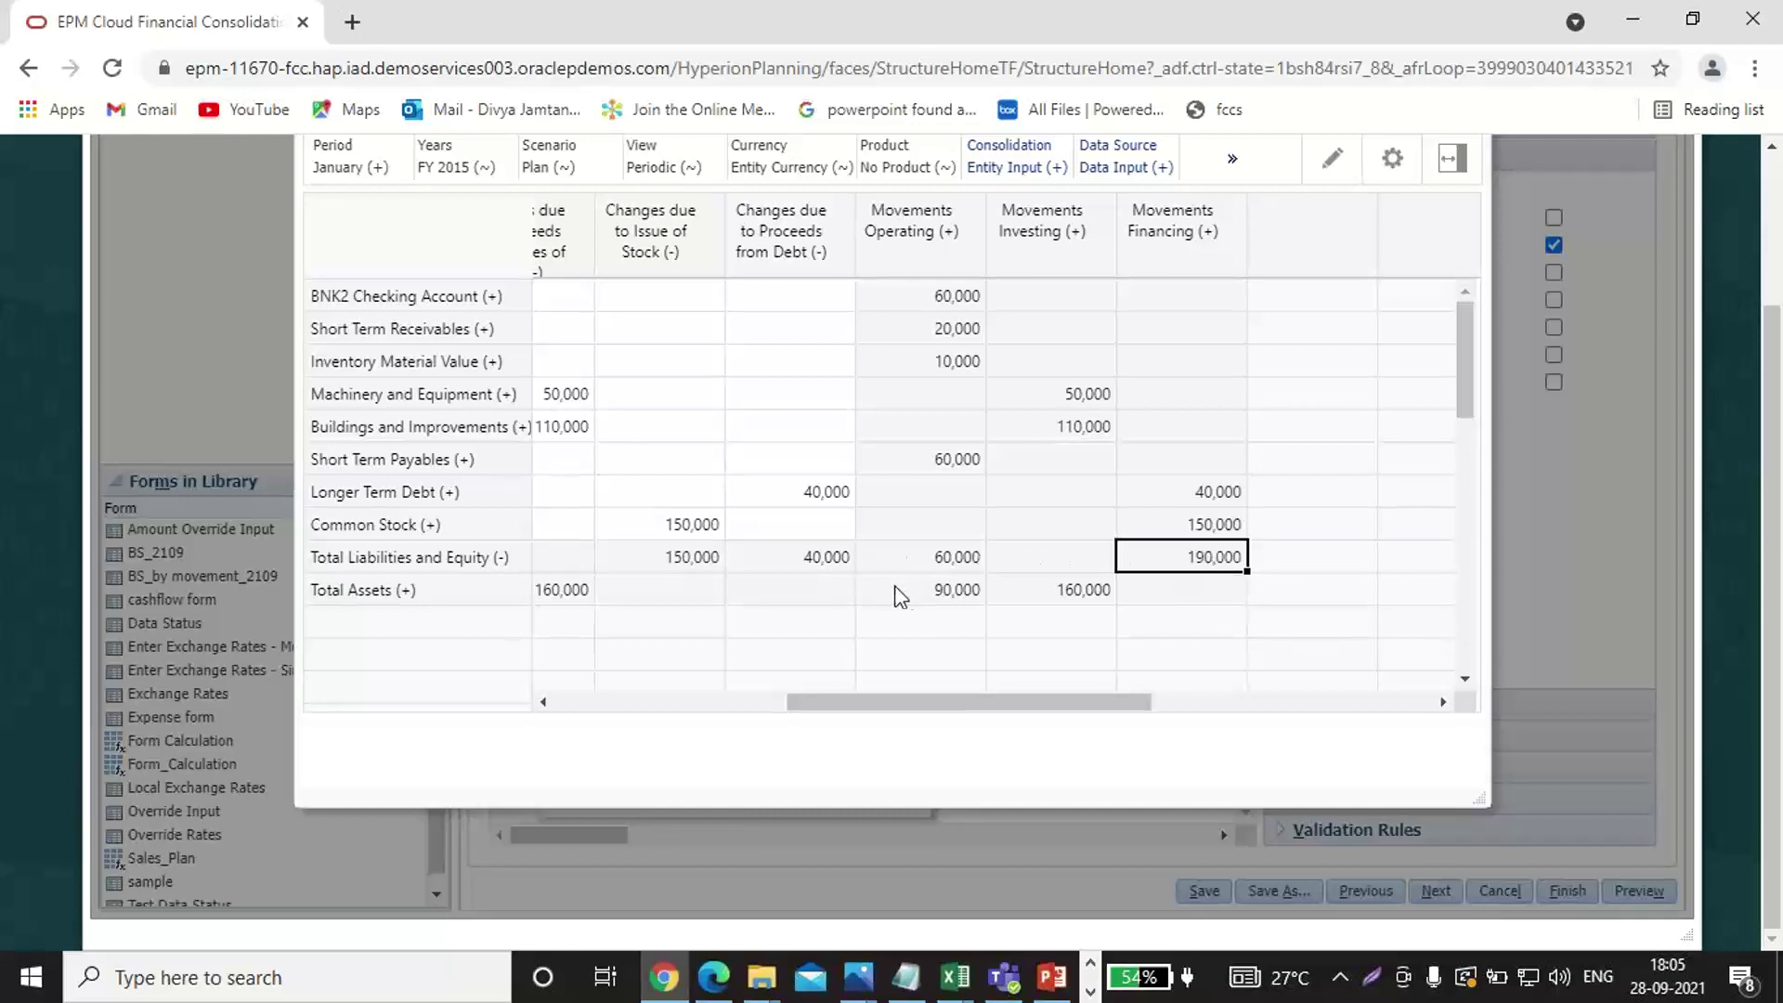
{"action": "left_click", "coordinate": [948, 594]}
{"action": "left_click", "coordinate": [1044, 596]}
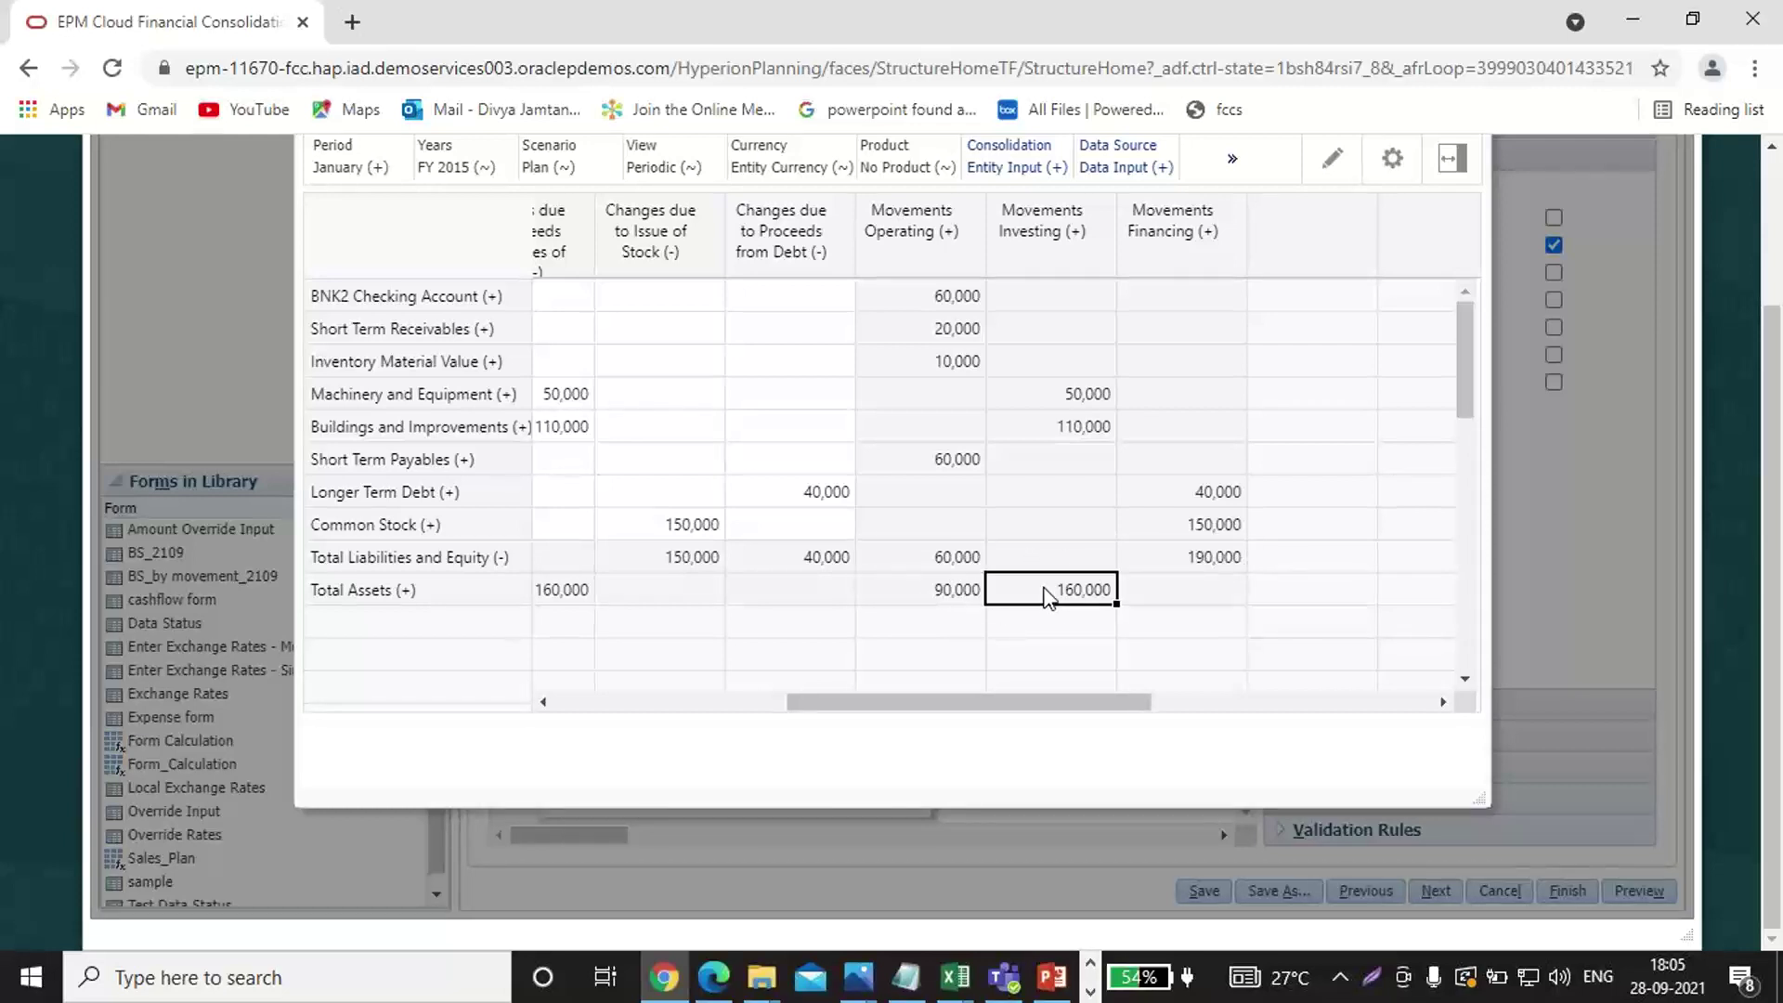
{"action": "left_click", "coordinate": [974, 561]}
{"action": "left_click", "coordinate": [1194, 558]}
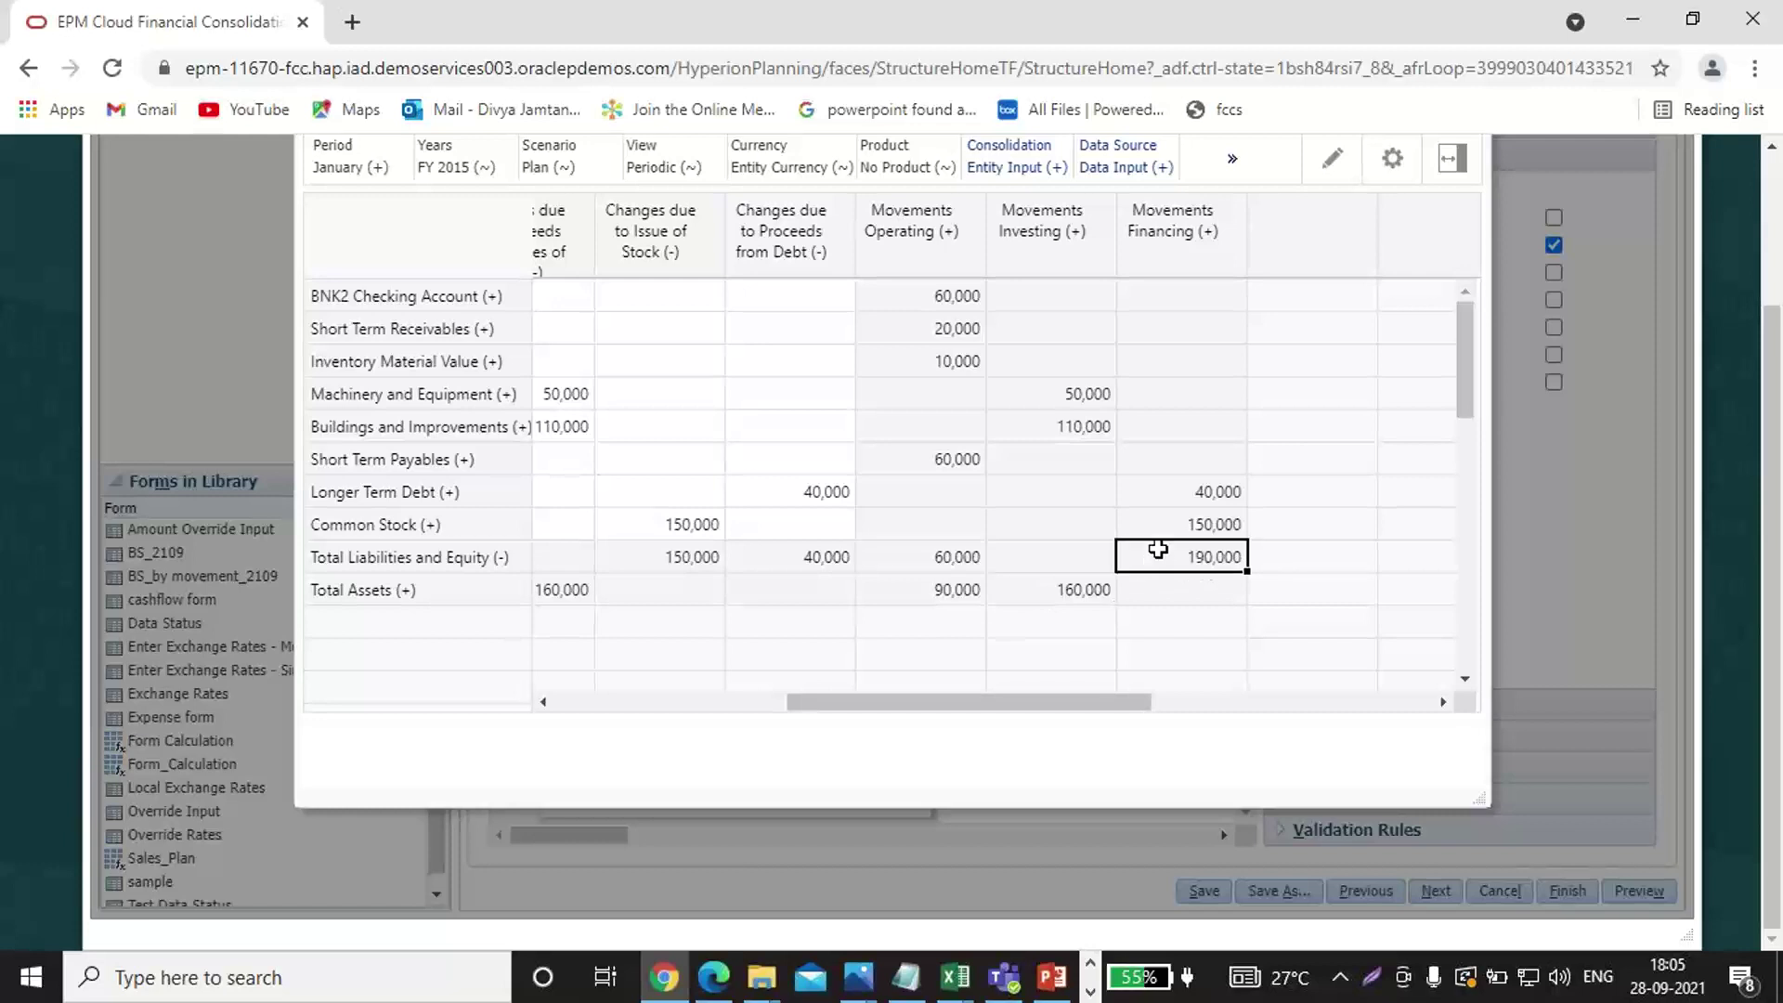
{"action": "left_click", "coordinate": [966, 562]}
{"action": "left_click", "coordinate": [939, 598]}
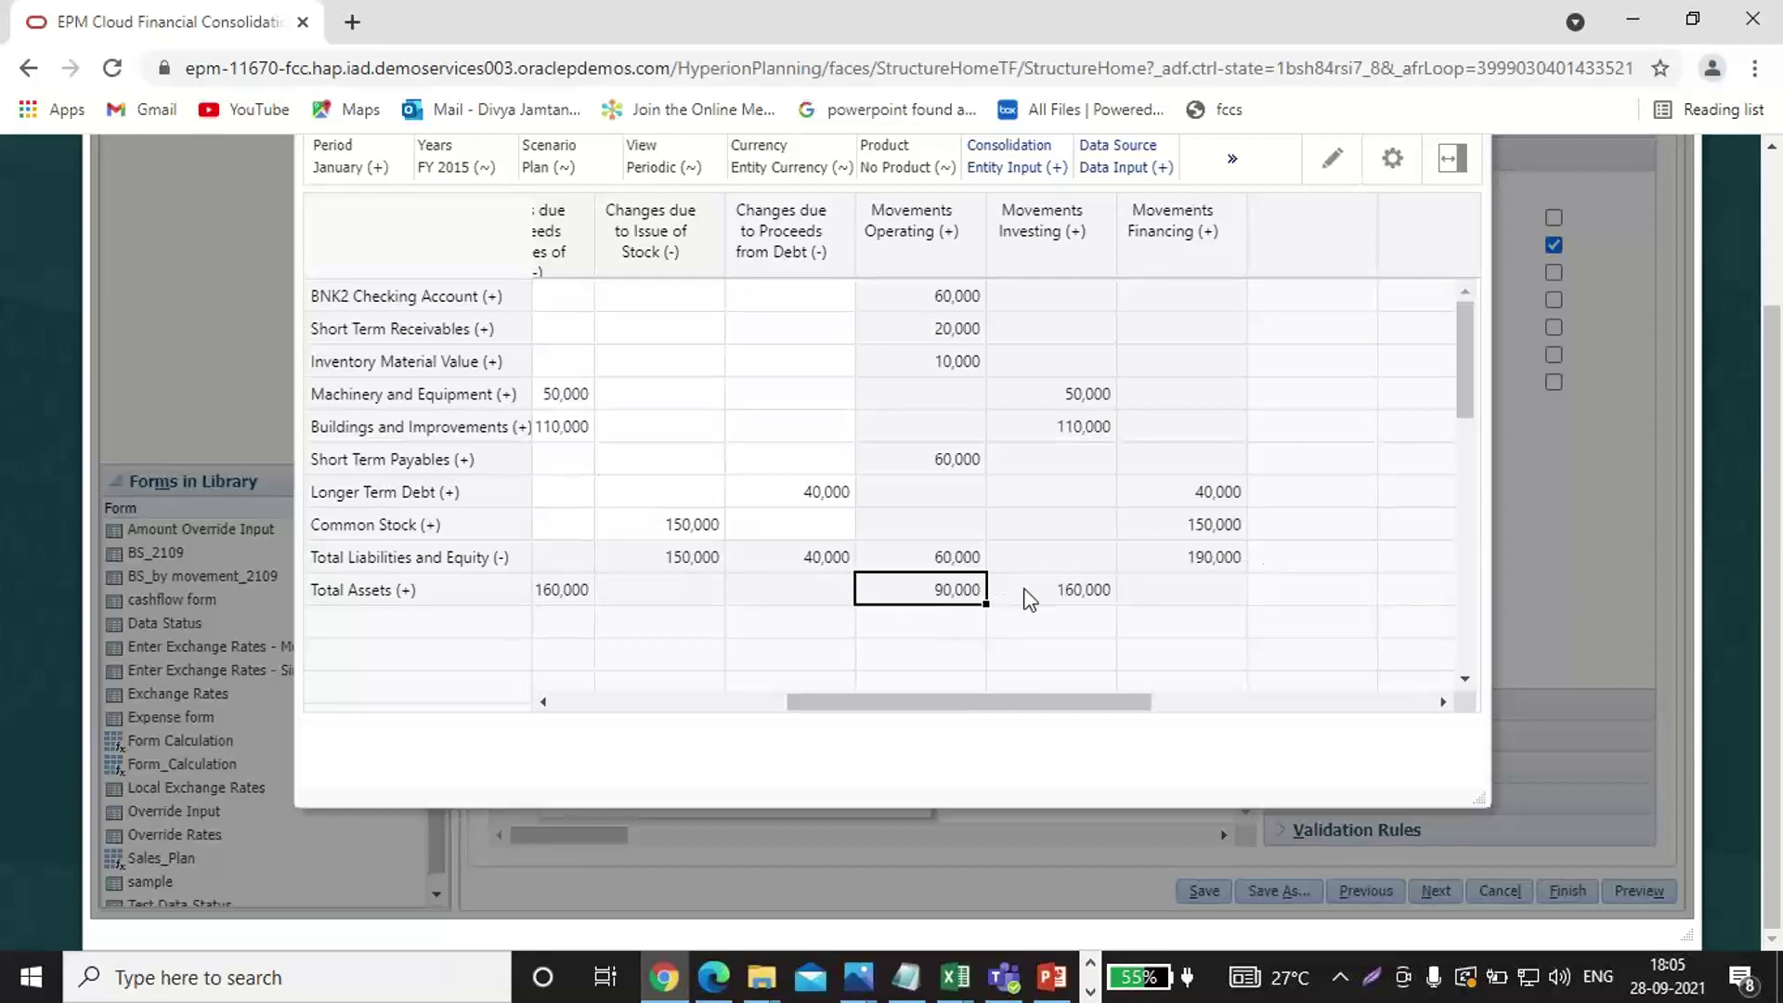
{"action": "left_click", "coordinate": [1027, 597]}
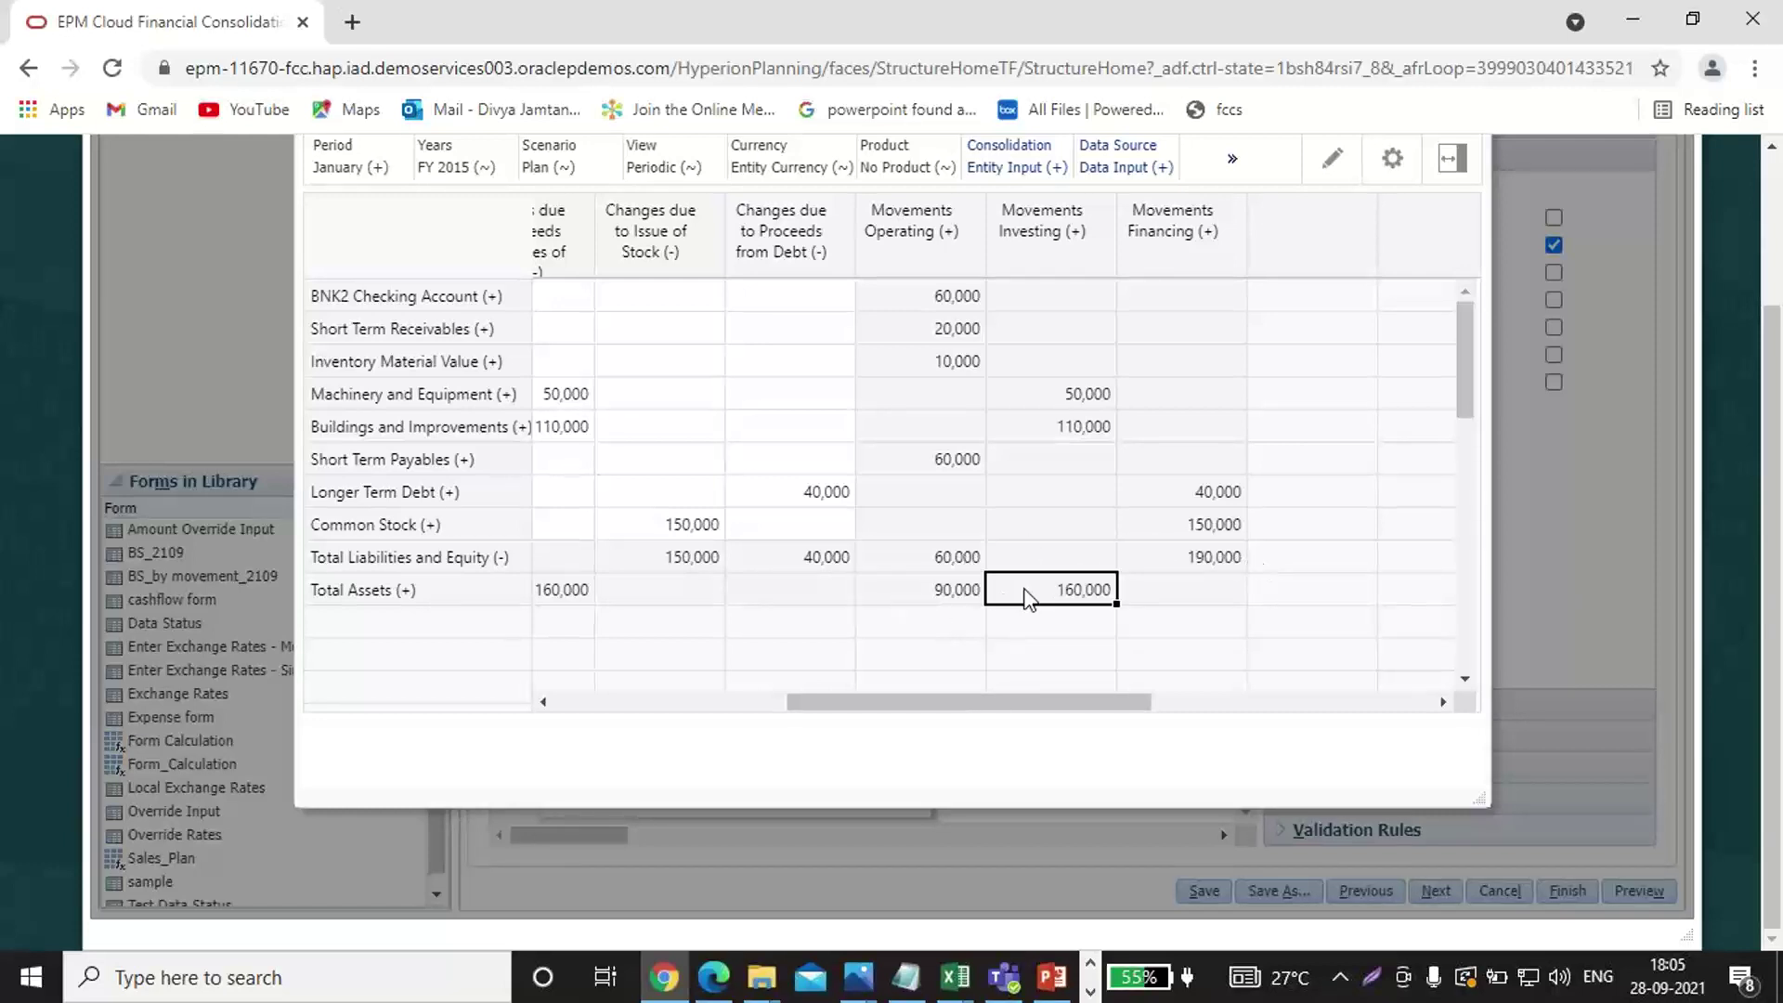
{"action": "left_click", "coordinate": [936, 562]}
{"action": "left_click", "coordinate": [1152, 568]}
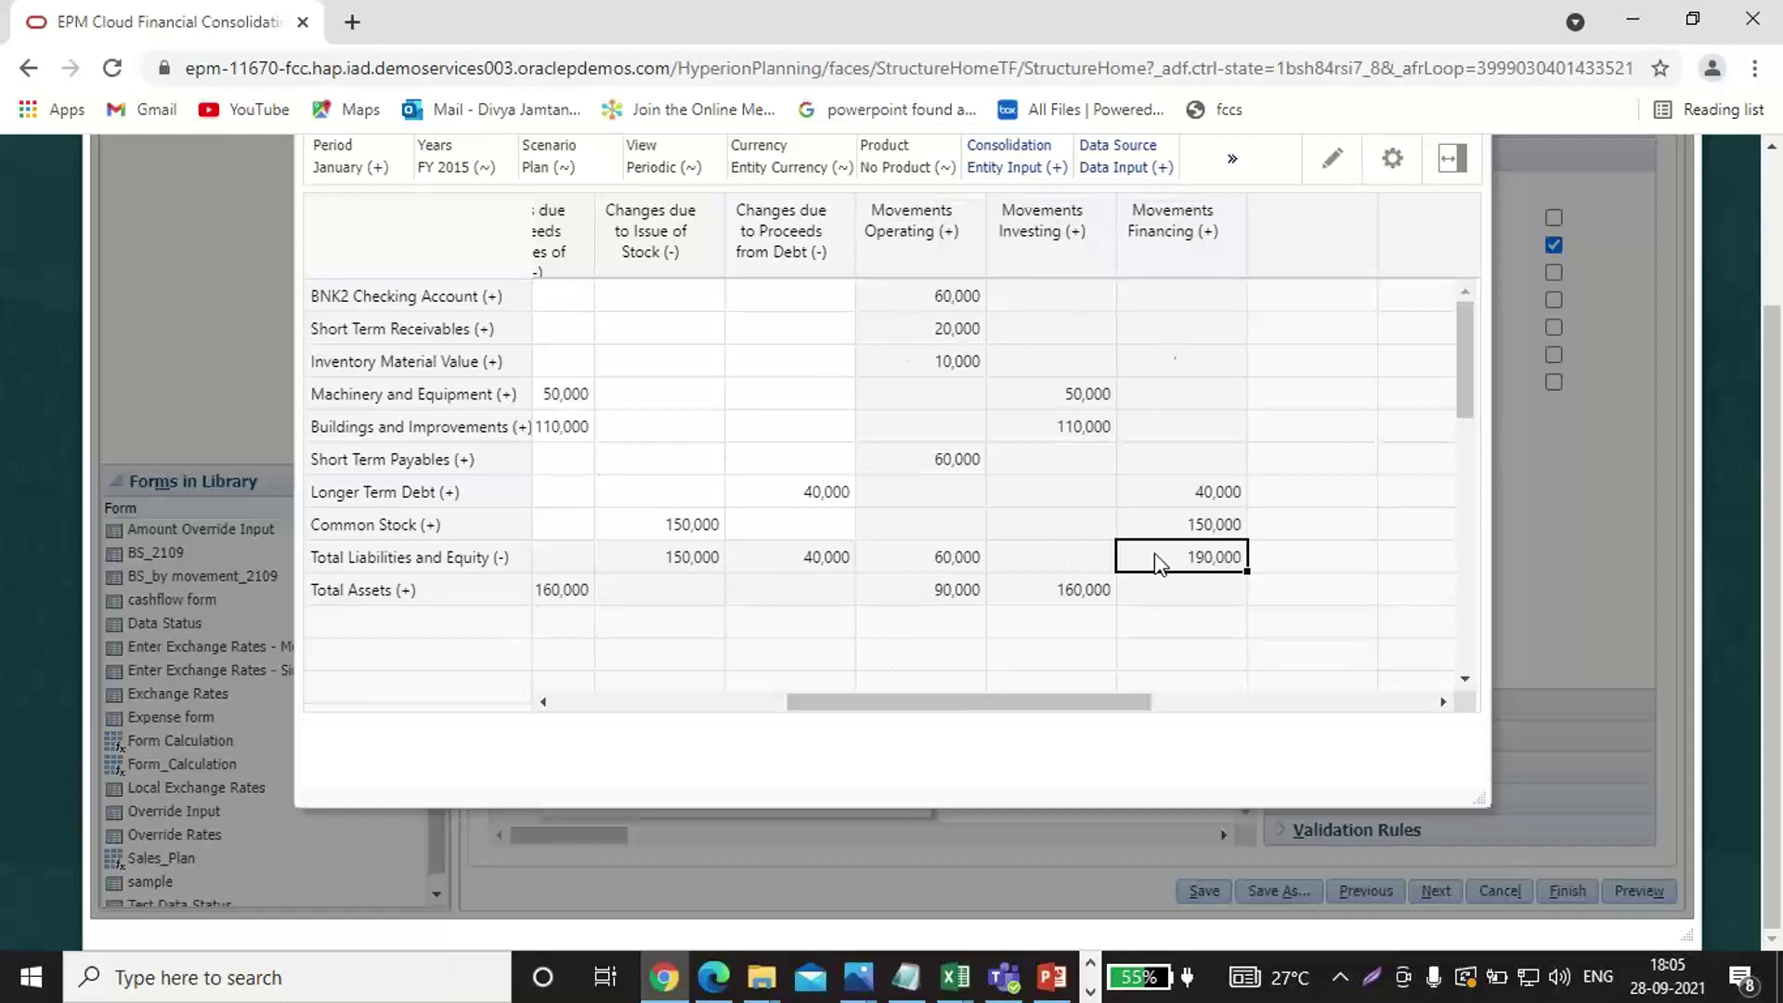
{"action": "left_click_drag", "start_coordinate": [991, 711], "coordinate": [943, 699]}
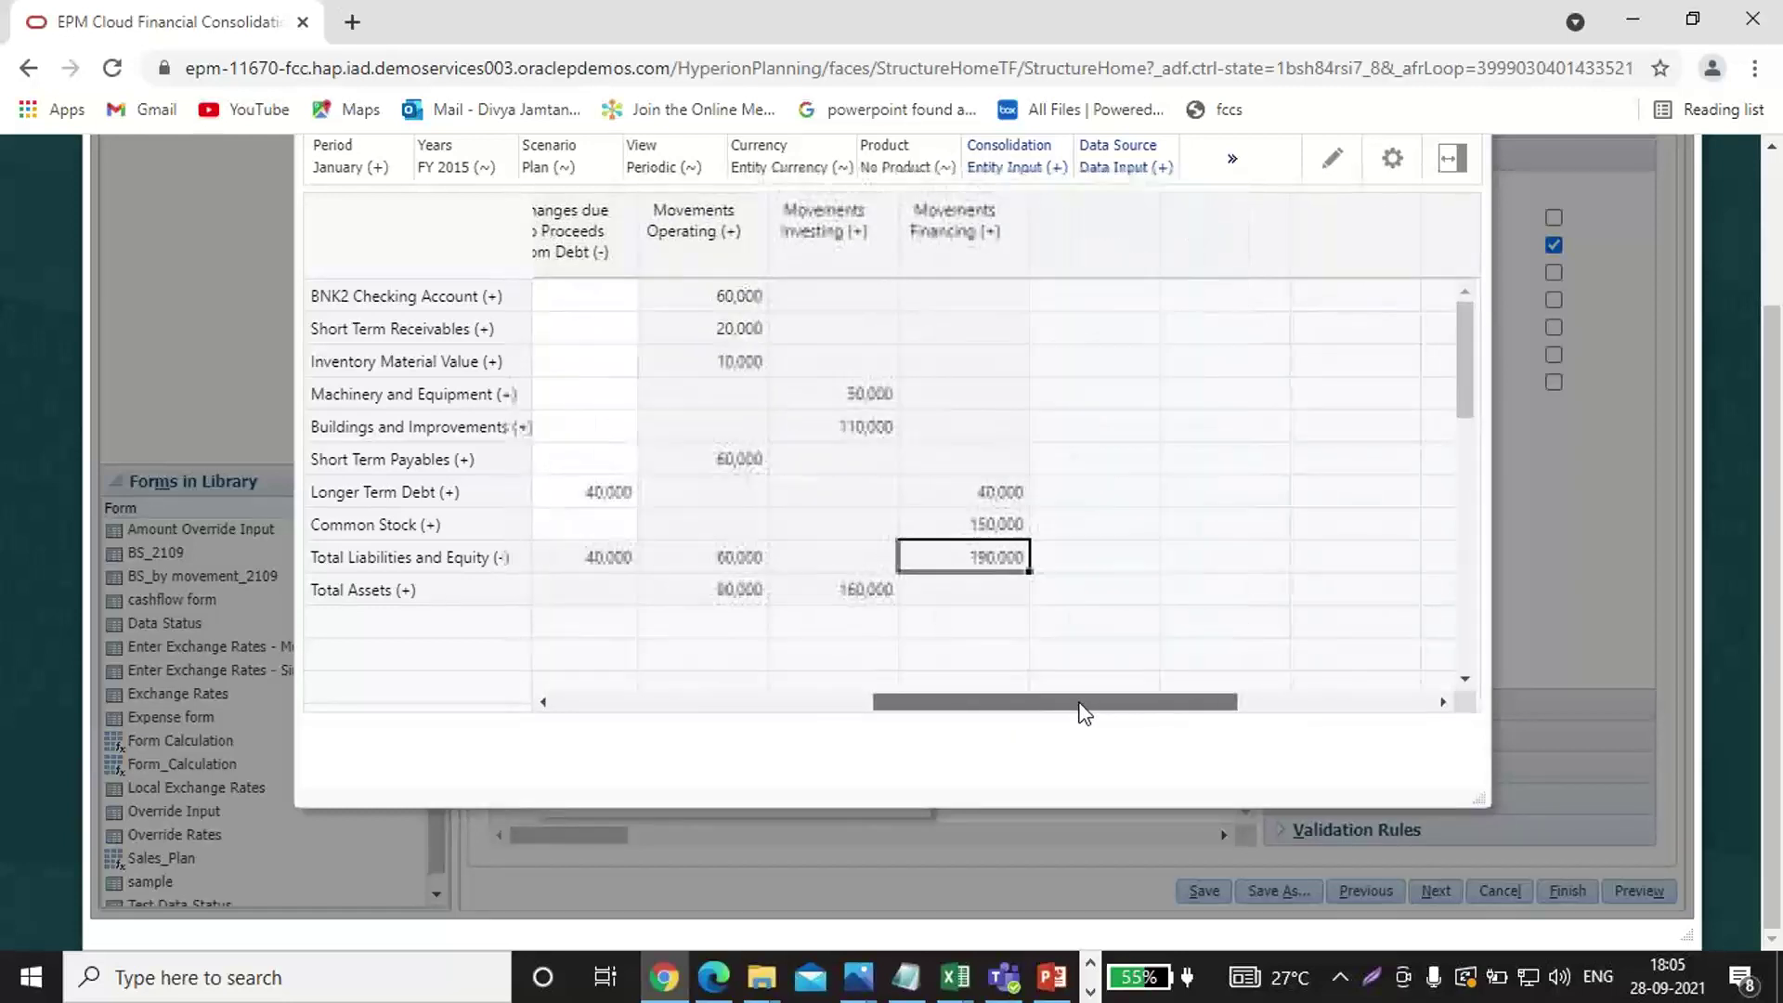